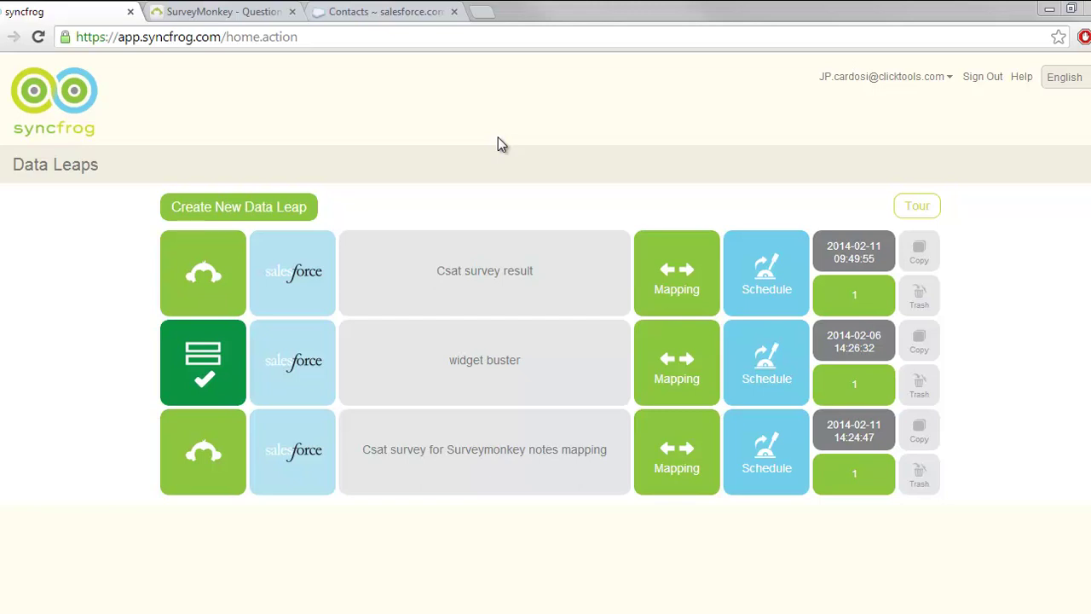
- Start a new Data Leap with SurveyMonkey as the source app and Salesforce as the target app
click(239, 207)
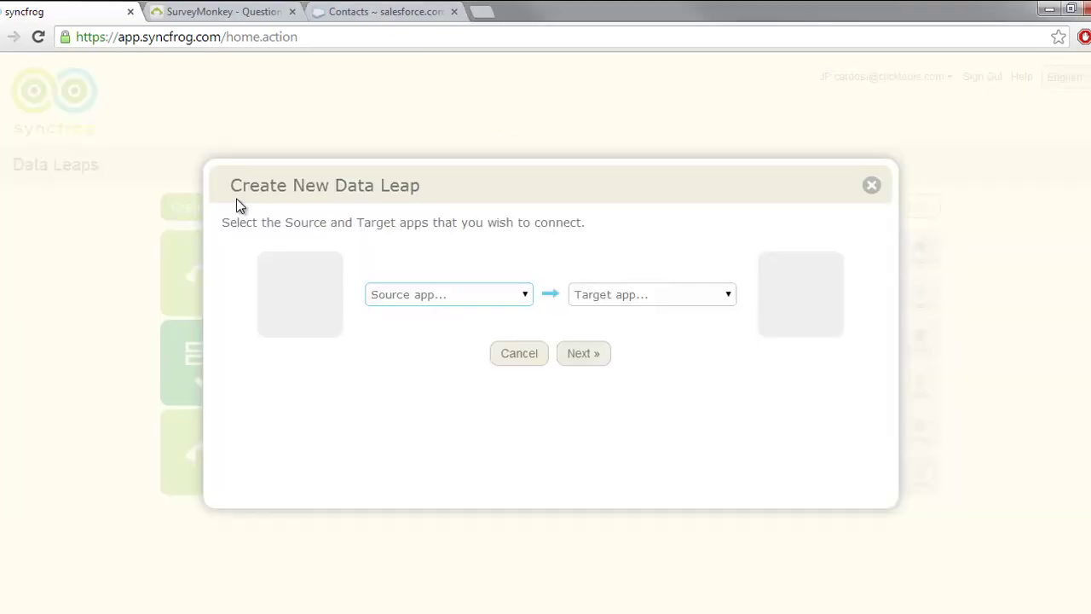
click(522, 296)
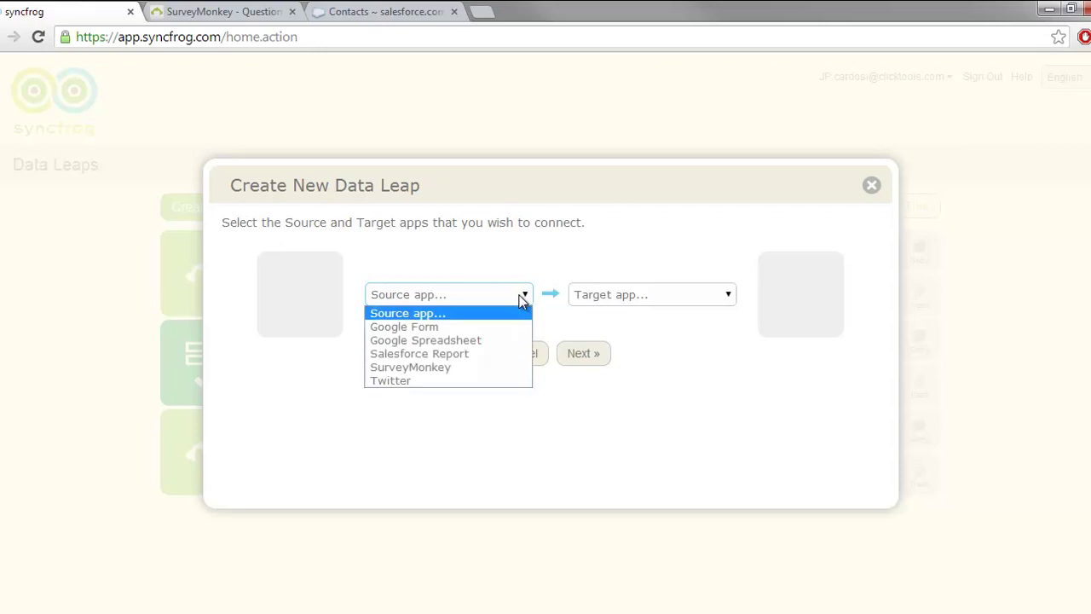
click(470, 368)
click(693, 295)
click(673, 328)
click(589, 355)
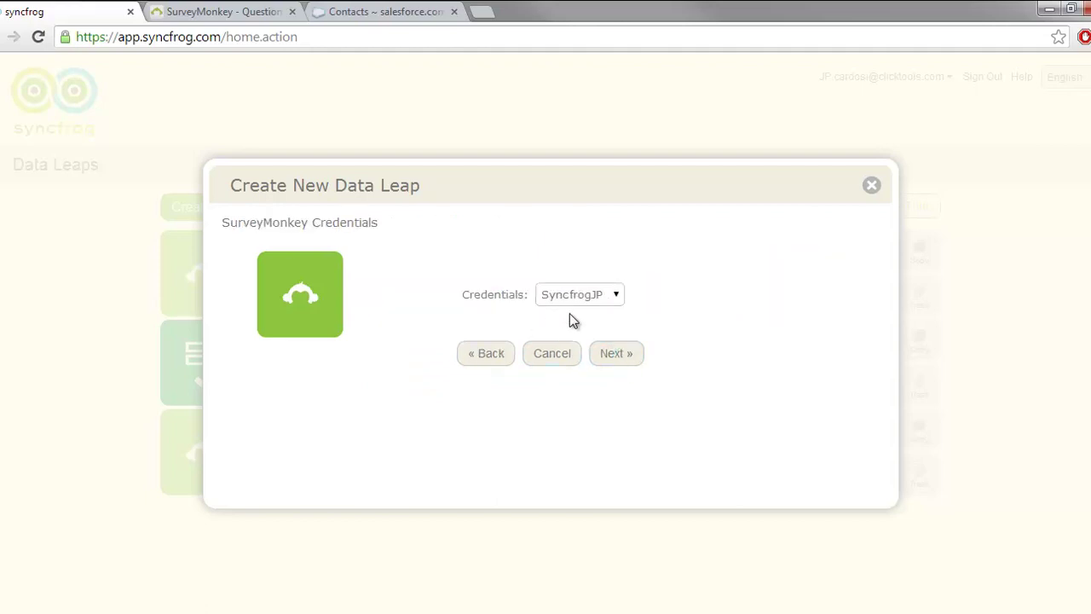
- Accept the preselected SurveyMonkey credentials and choose the CSAT survey with the Csat deployment [email] collector
click(618, 353)
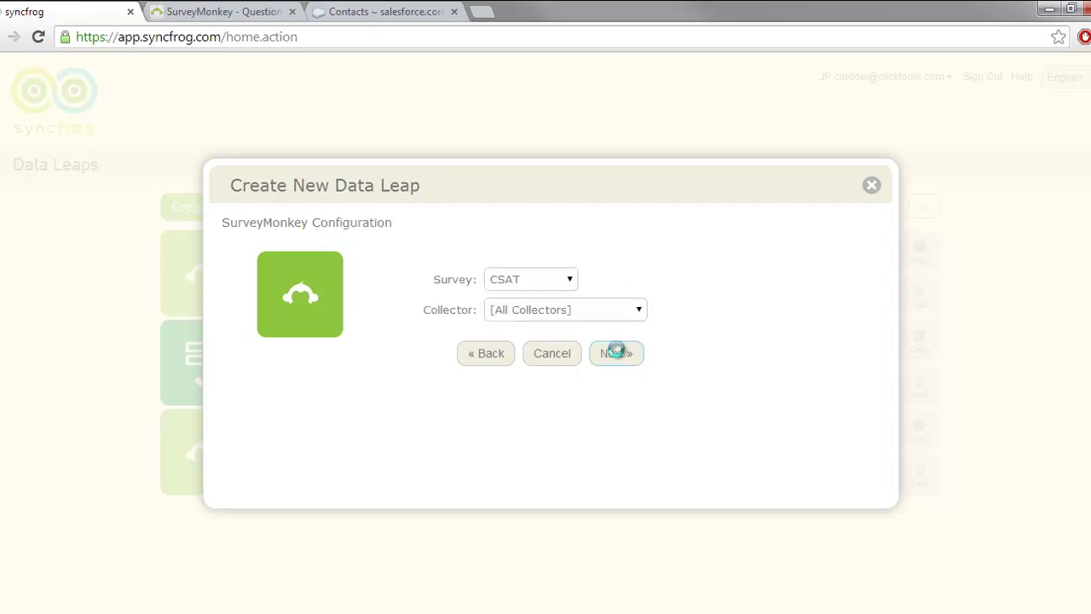
click(526, 282)
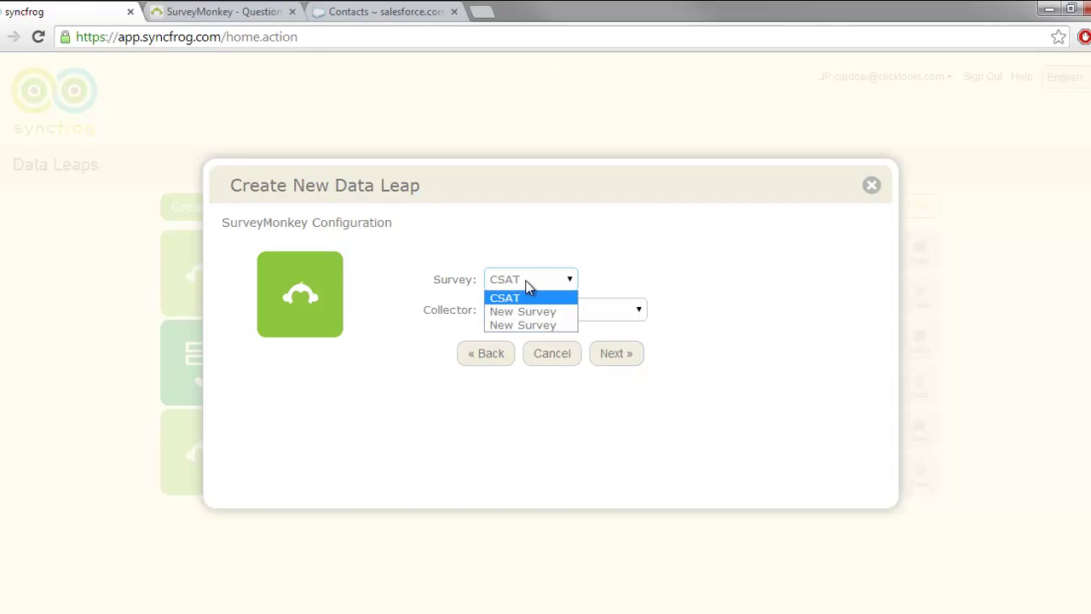
click(511, 297)
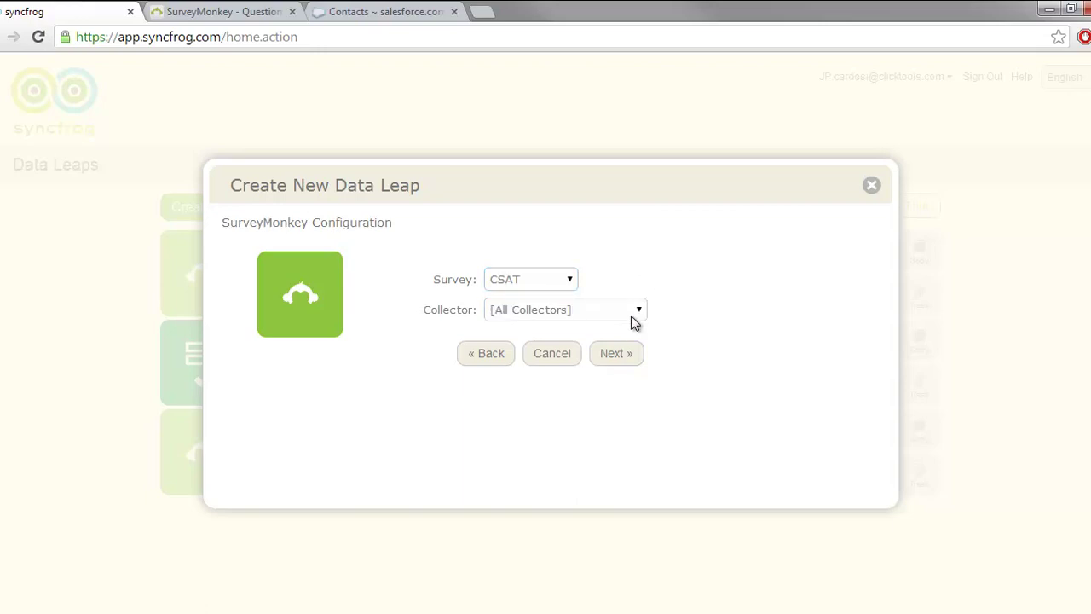
click(634, 315)
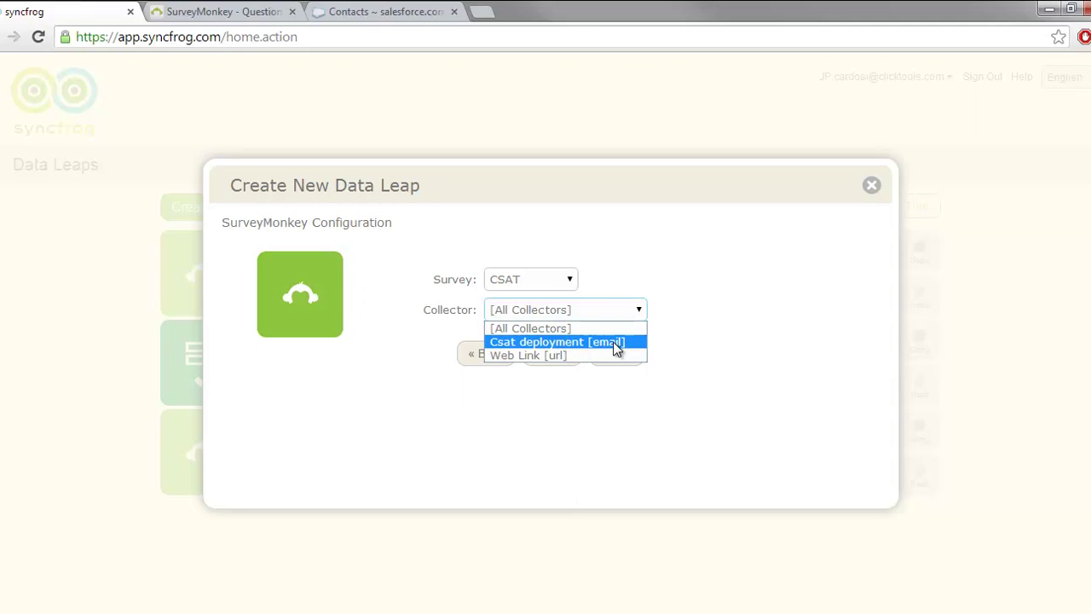
click(614, 342)
click(616, 353)
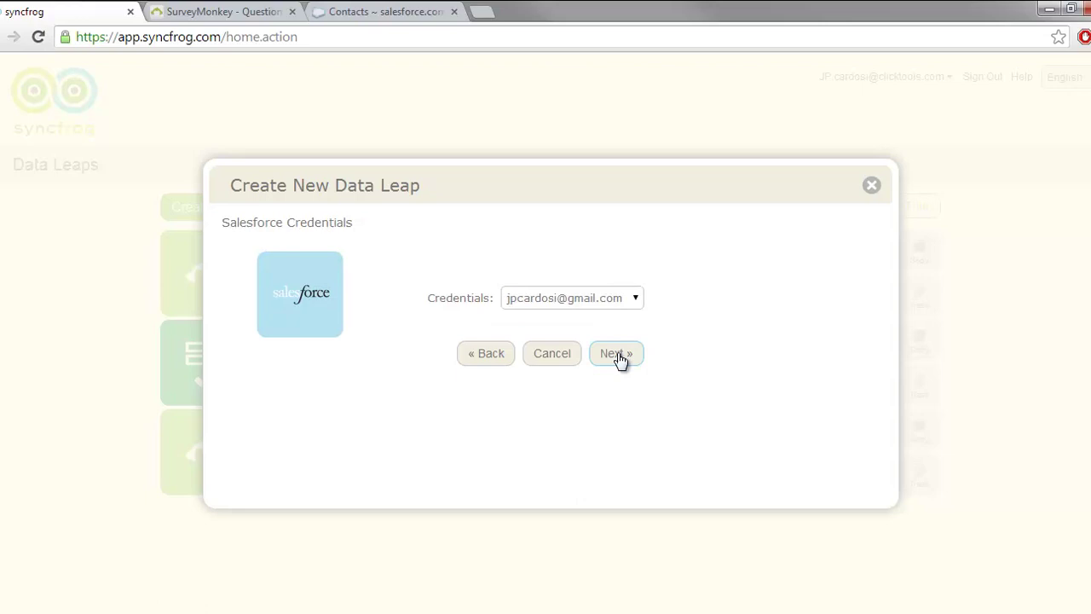
- Accept the preselected Salesforce credentials, create the Data Leap with the title CSAT, and continue to its mapping
click(617, 353)
click(510, 294)
text(CSAT)
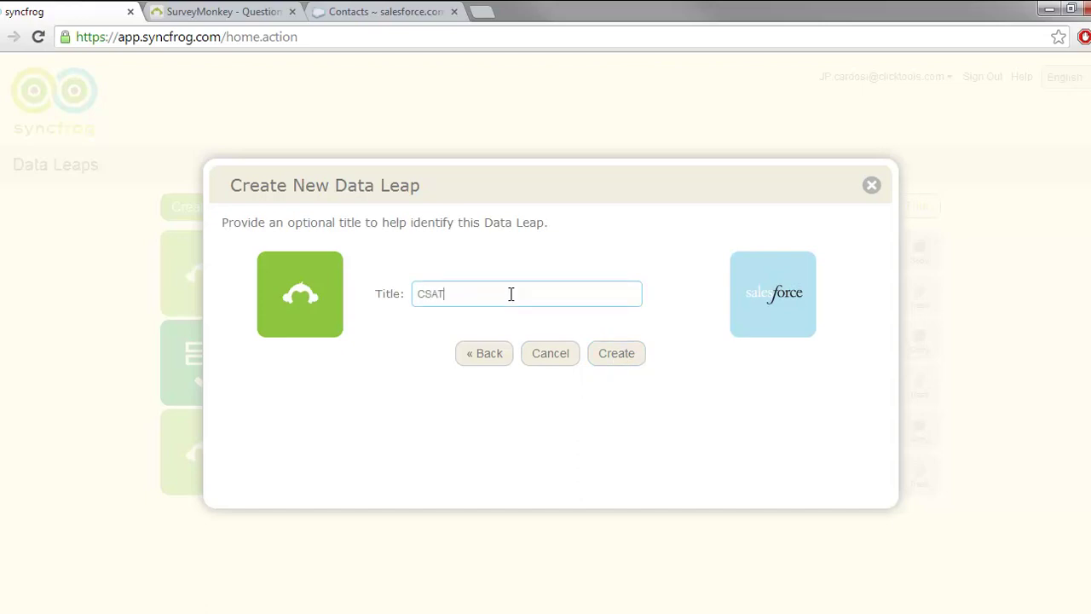
click(618, 356)
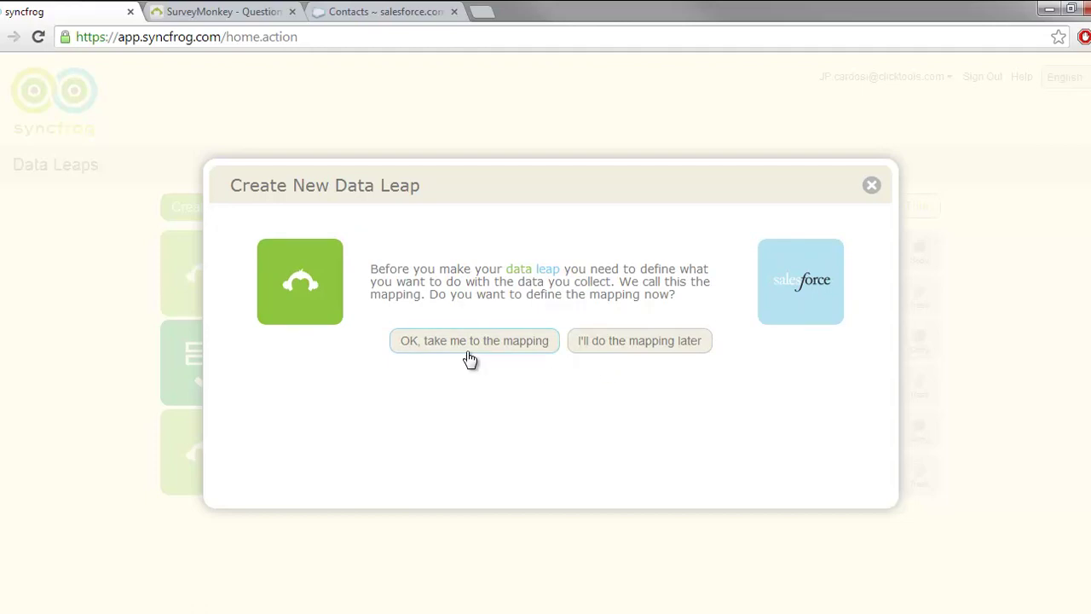
click(470, 351)
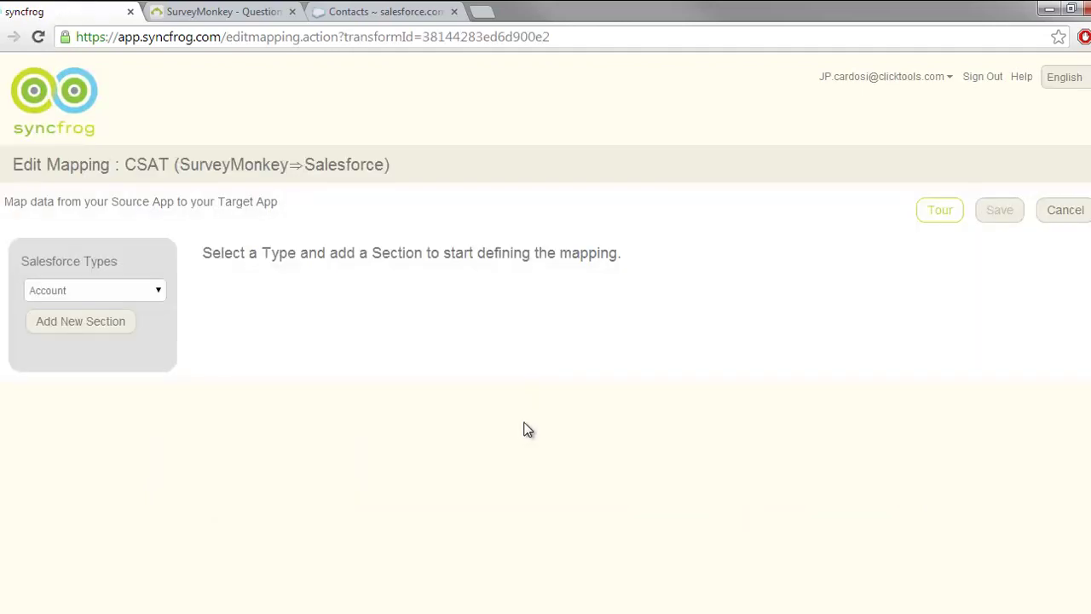
- Add a Contact section to the mapping and set its action to "Update existing or create new record"
click(158, 293)
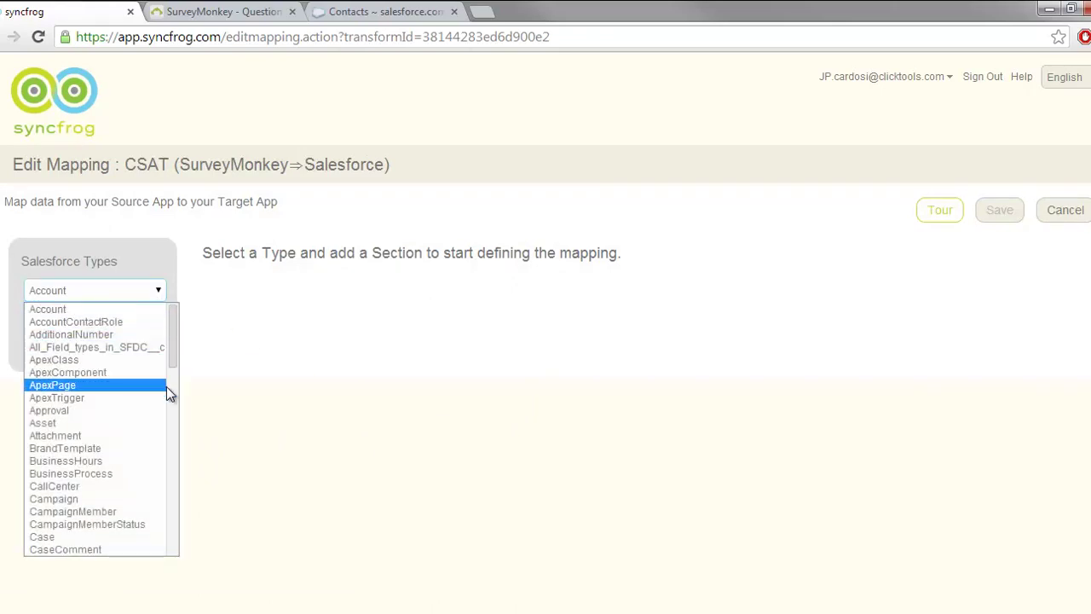
text(con)
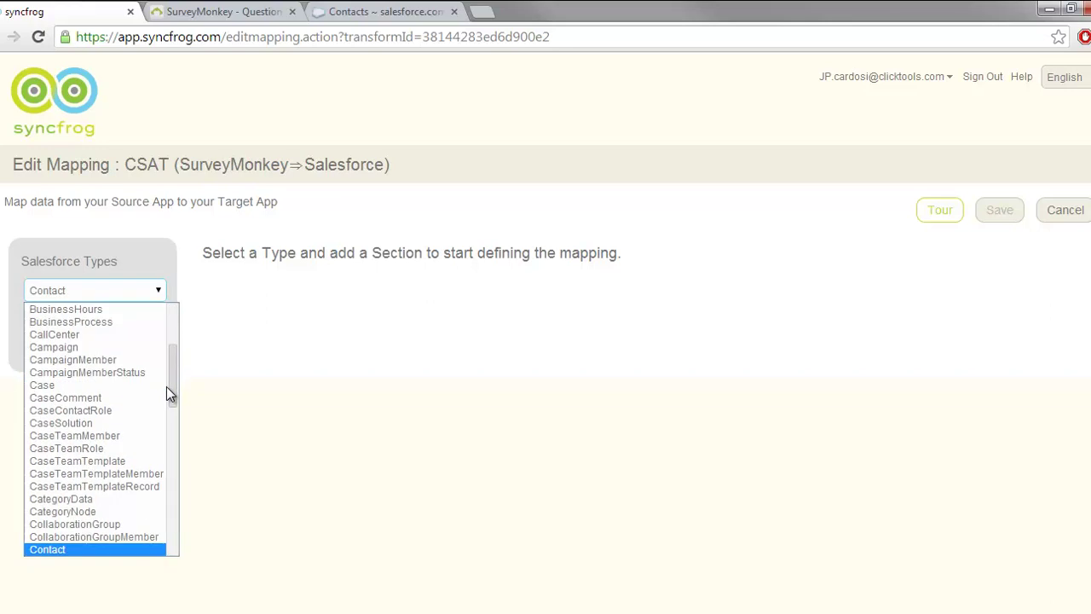
click(87, 550)
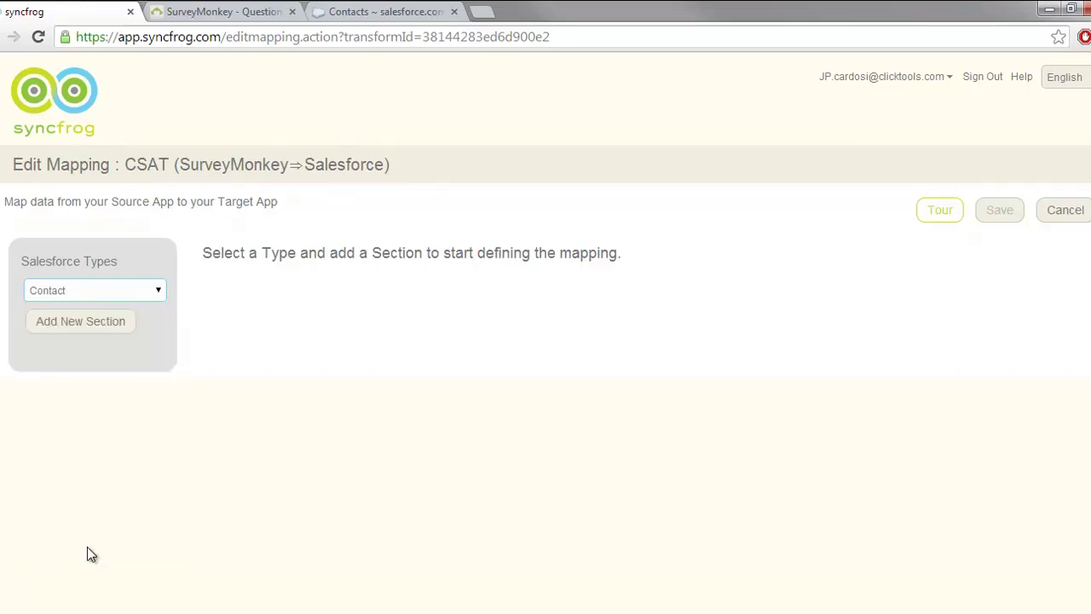
click(85, 330)
click(85, 330)
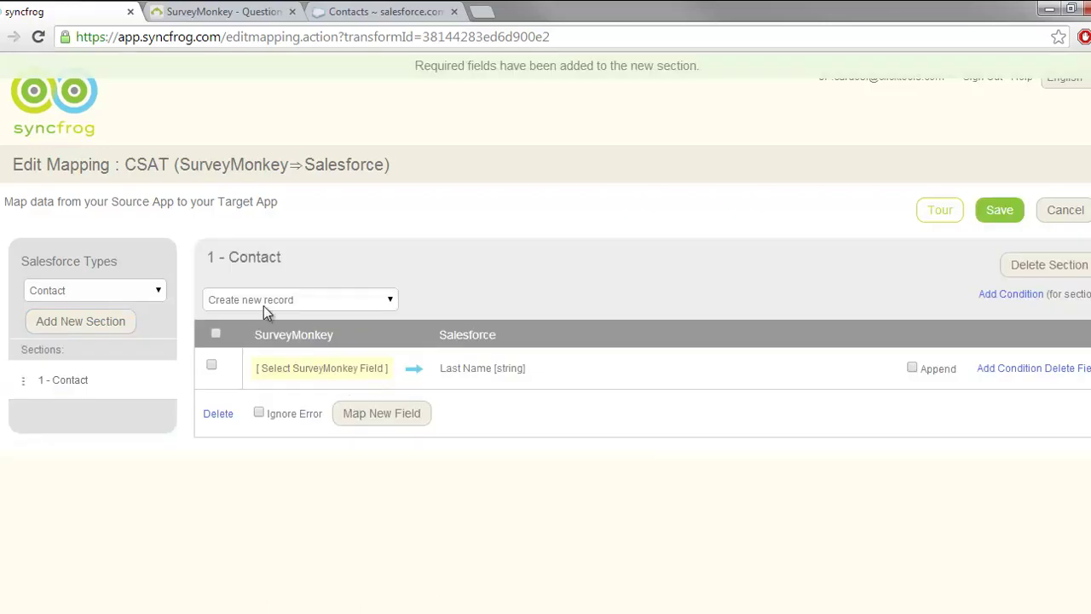
click(359, 305)
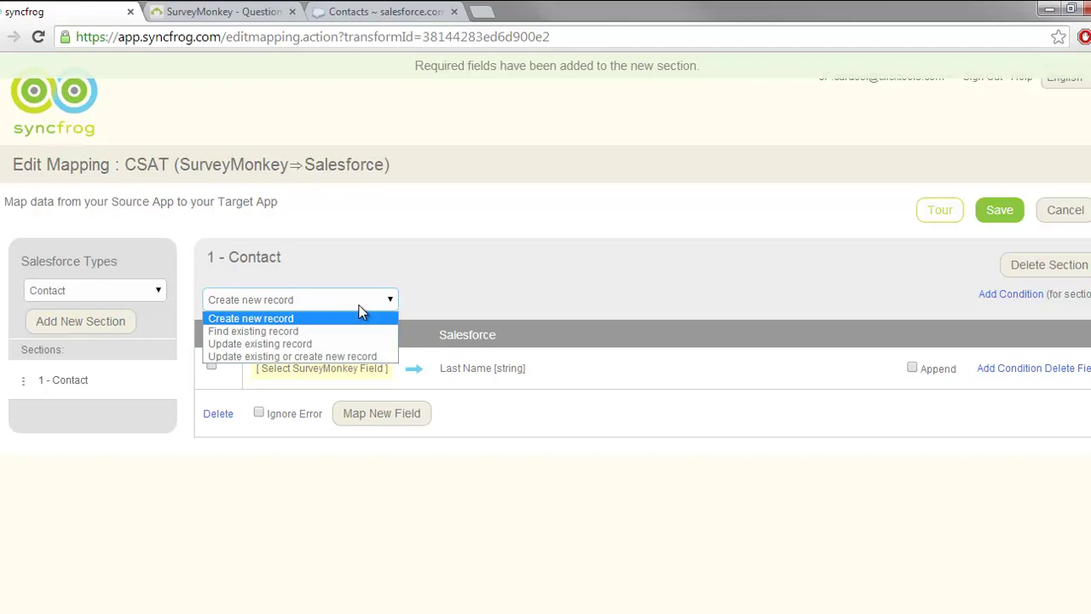
click(340, 356)
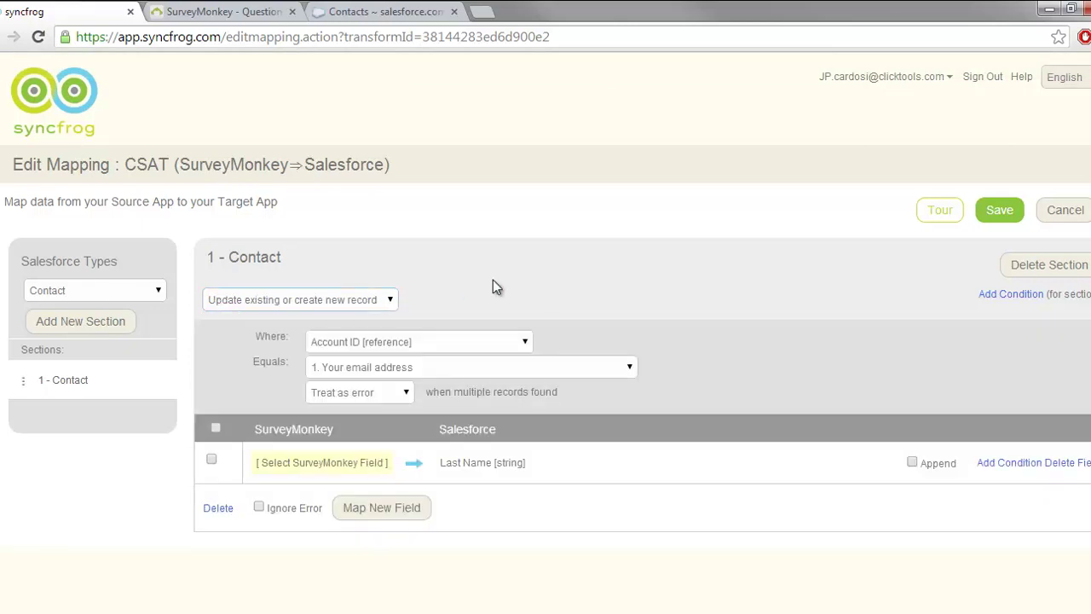
- Match contacts where Email equals Respondent Email, with "Use last modified" when multiple records are found
click(470, 341)
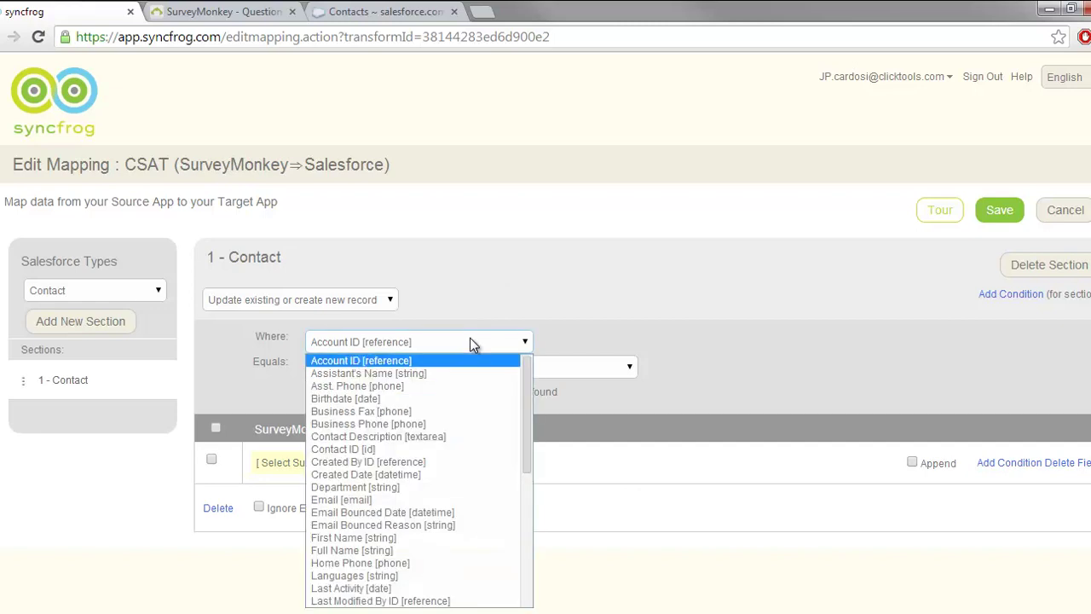
click(429, 500)
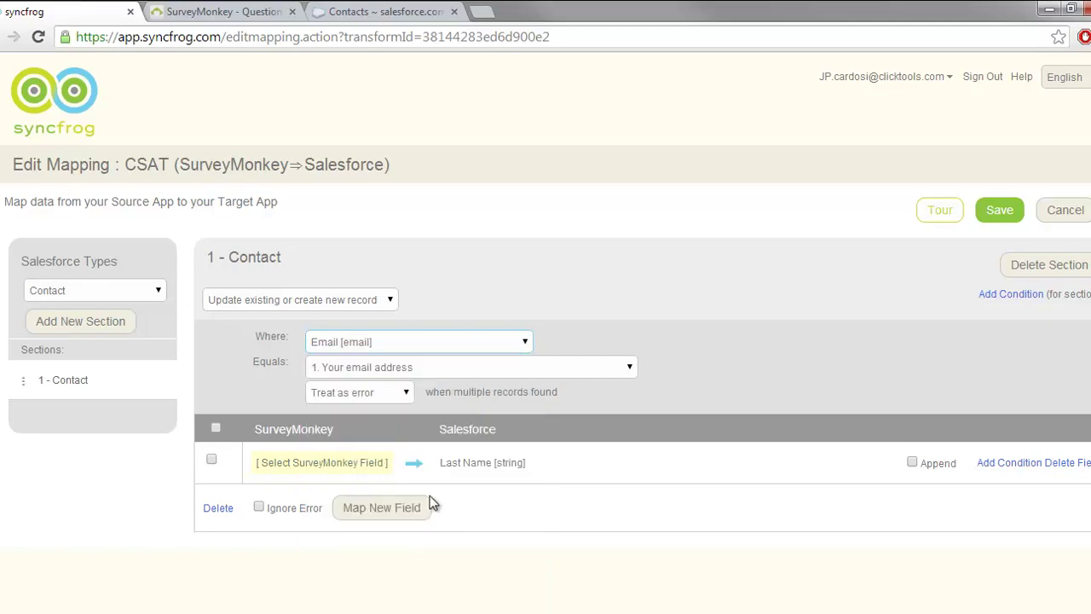
click(509, 373)
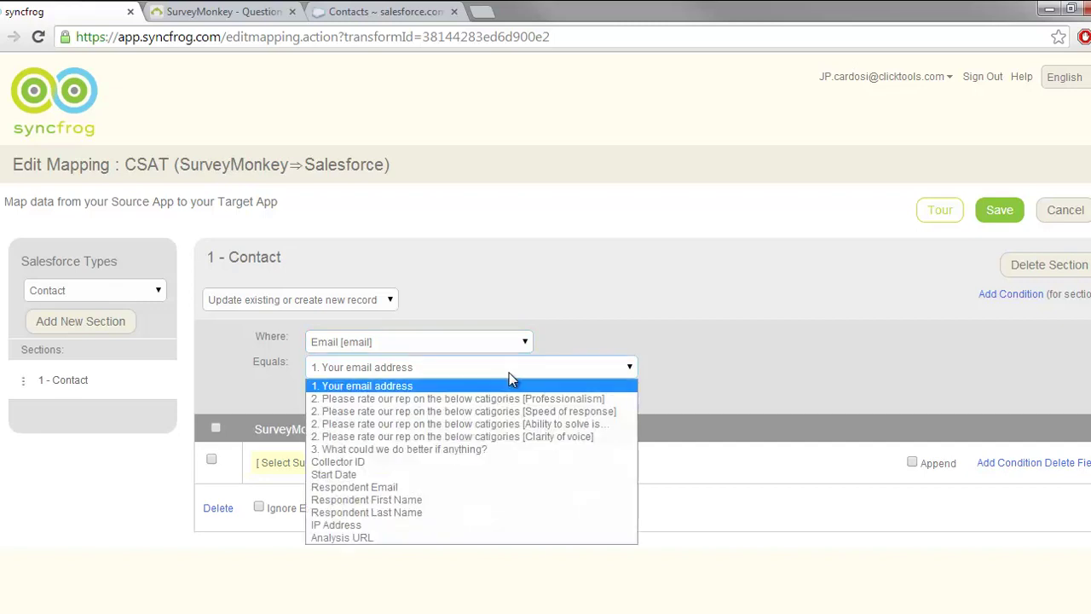
click(450, 490)
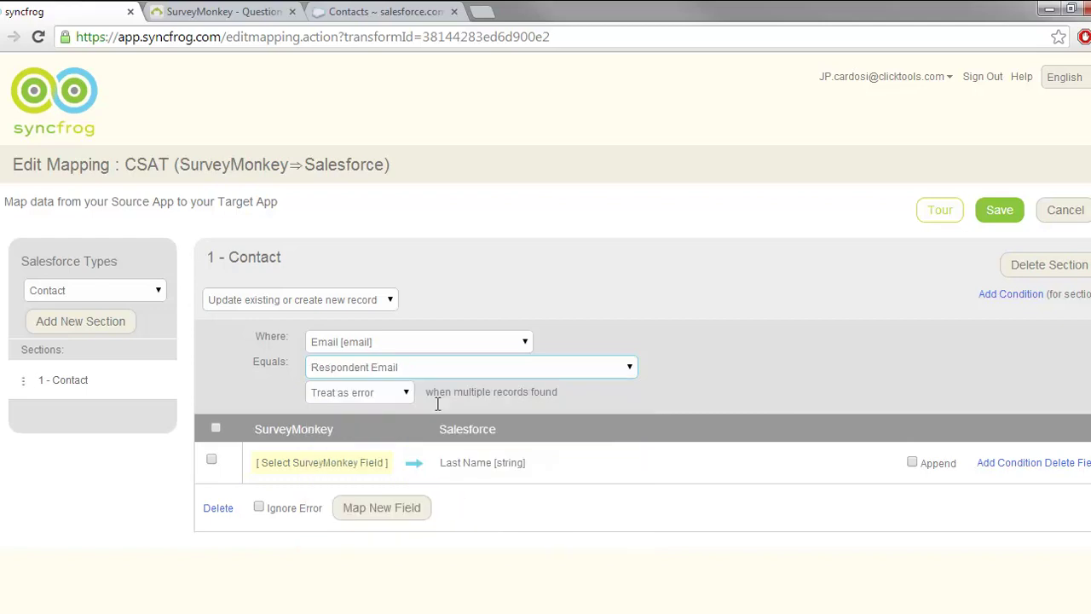
click(403, 397)
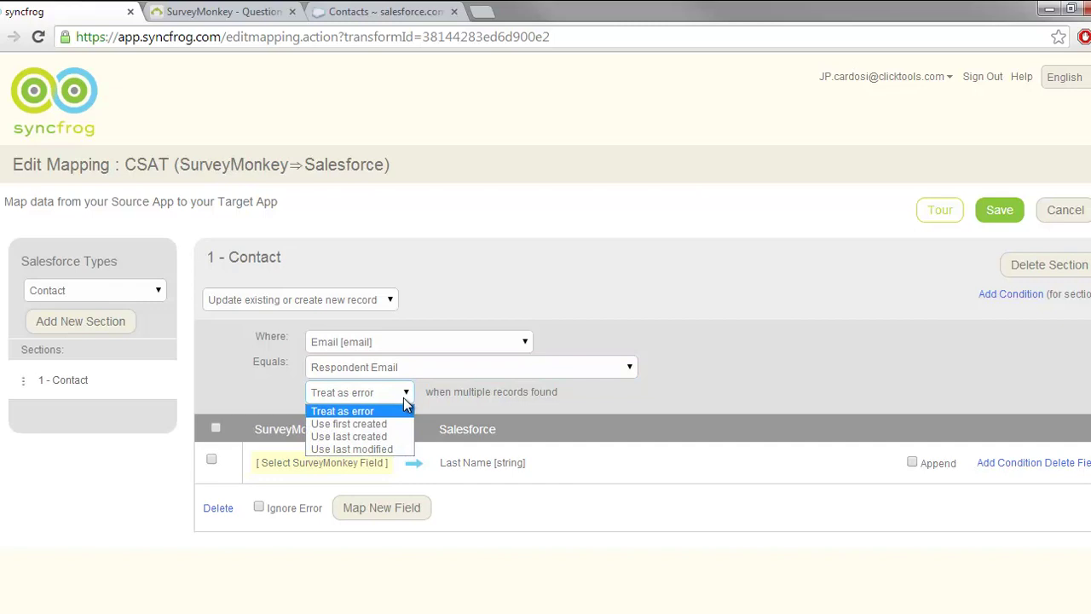
click(399, 450)
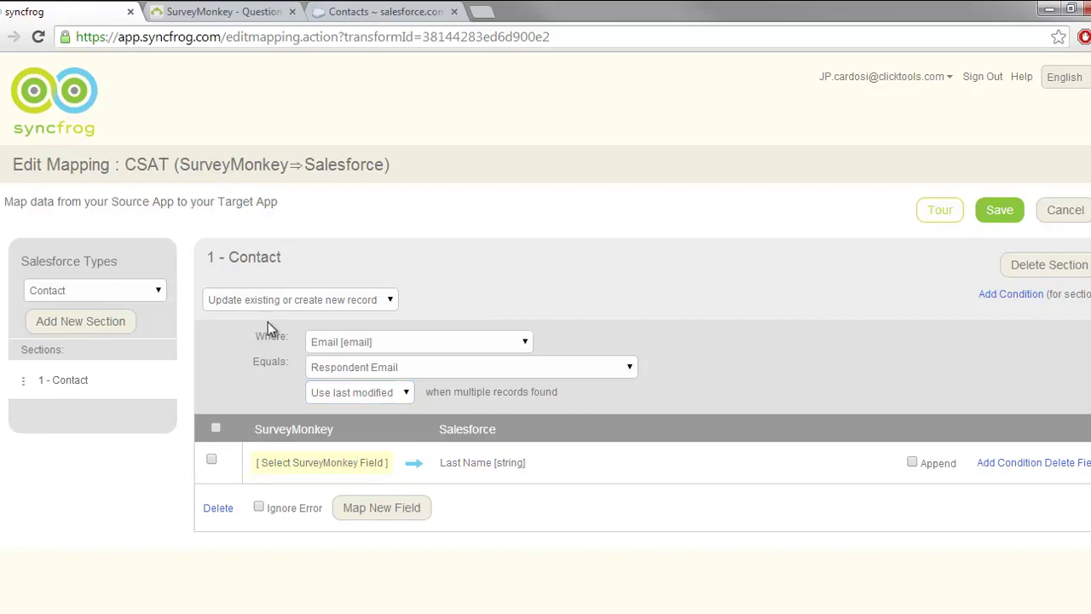
- Map the SurveyMonkey field Respondent Last Name to the required Last Name field of the Contact section
click(362, 467)
click(362, 467)
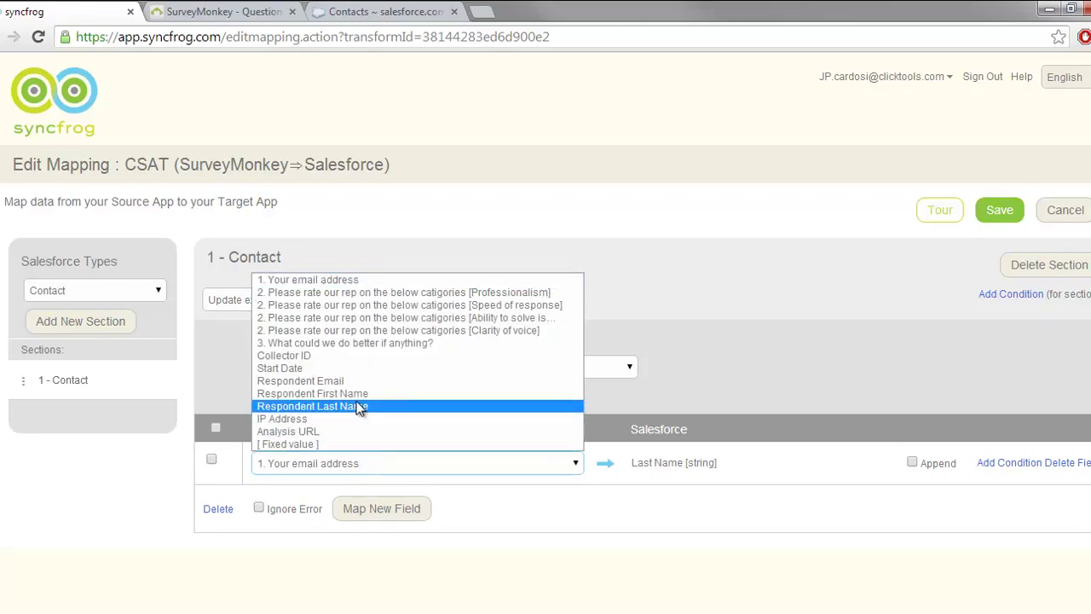
click(358, 408)
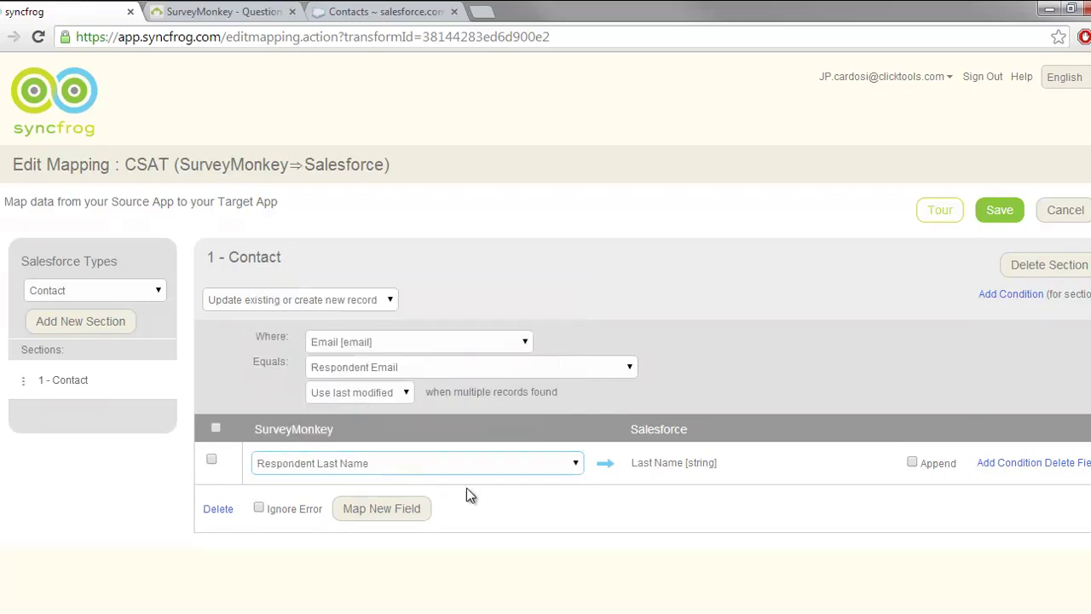
- Add a field mapping from Respondent First Name to the Salesforce contact's First Name
click(402, 508)
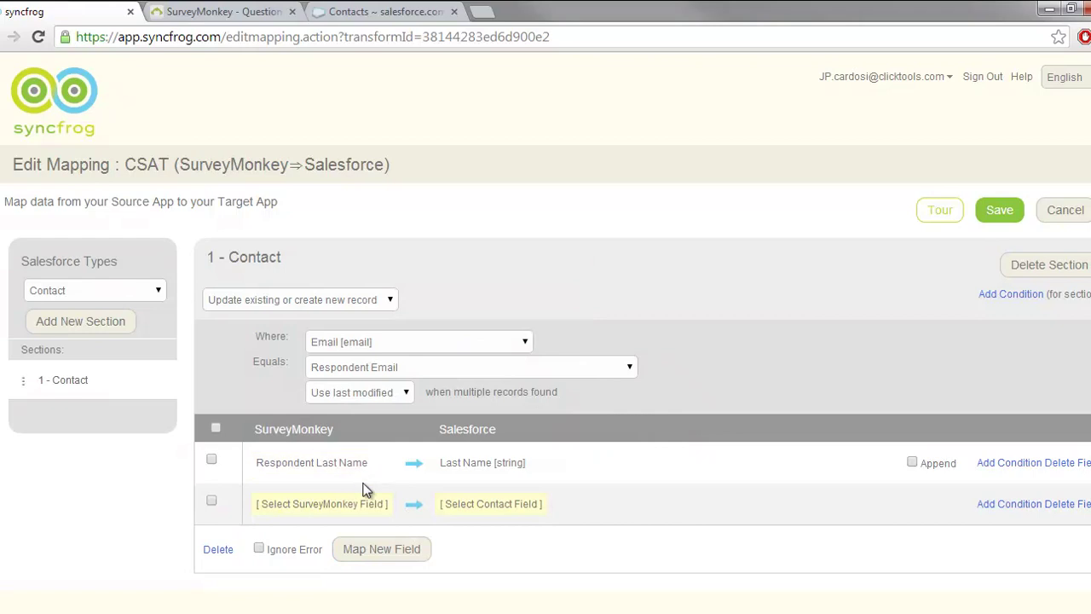
click(368, 504)
click(373, 508)
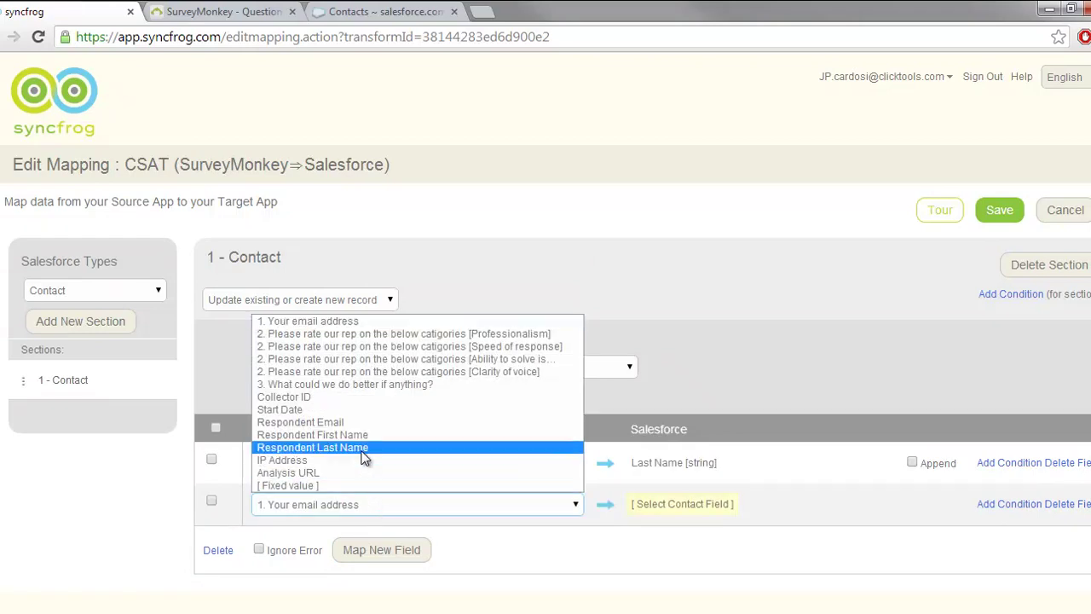
click(361, 435)
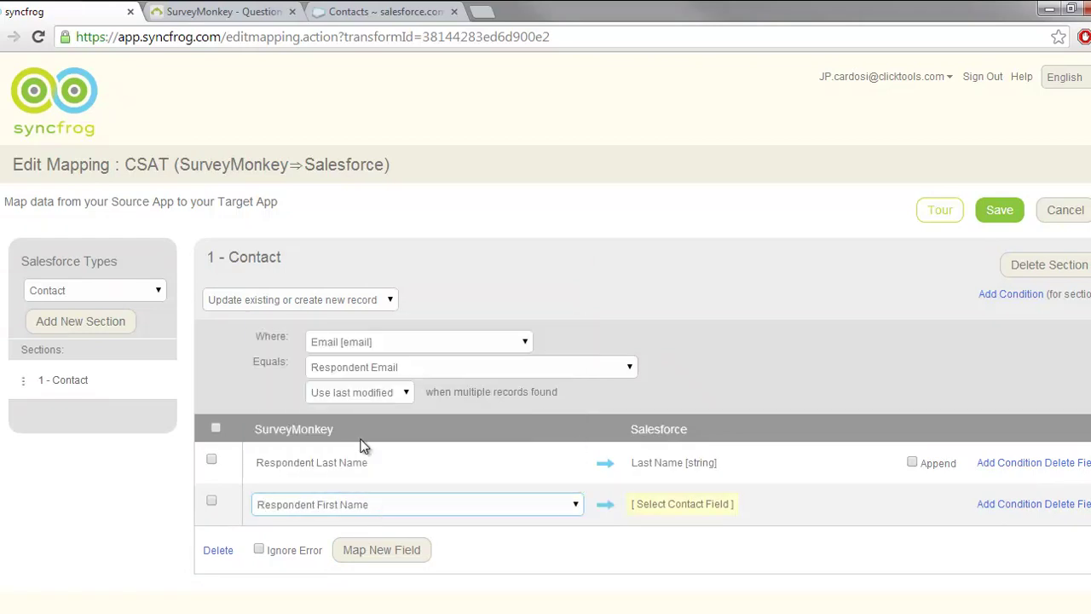
click(682, 505)
click(490, 503)
click(490, 504)
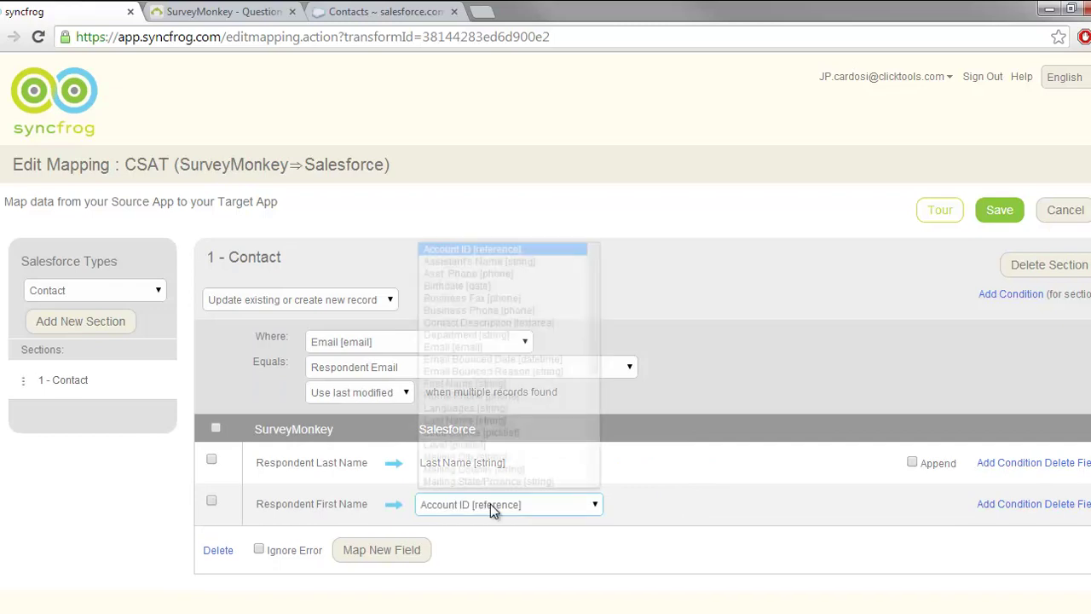
click(468, 385)
click(585, 493)
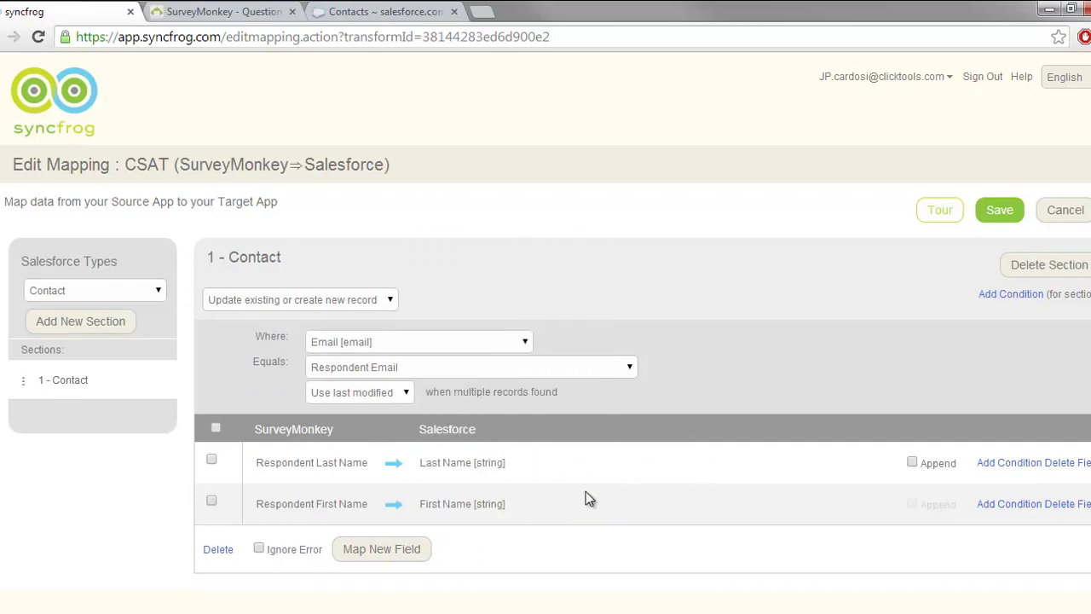
- Add a field mapping from Respondent Email to the Salesforce contact's Email field
click(416, 548)
click(321, 544)
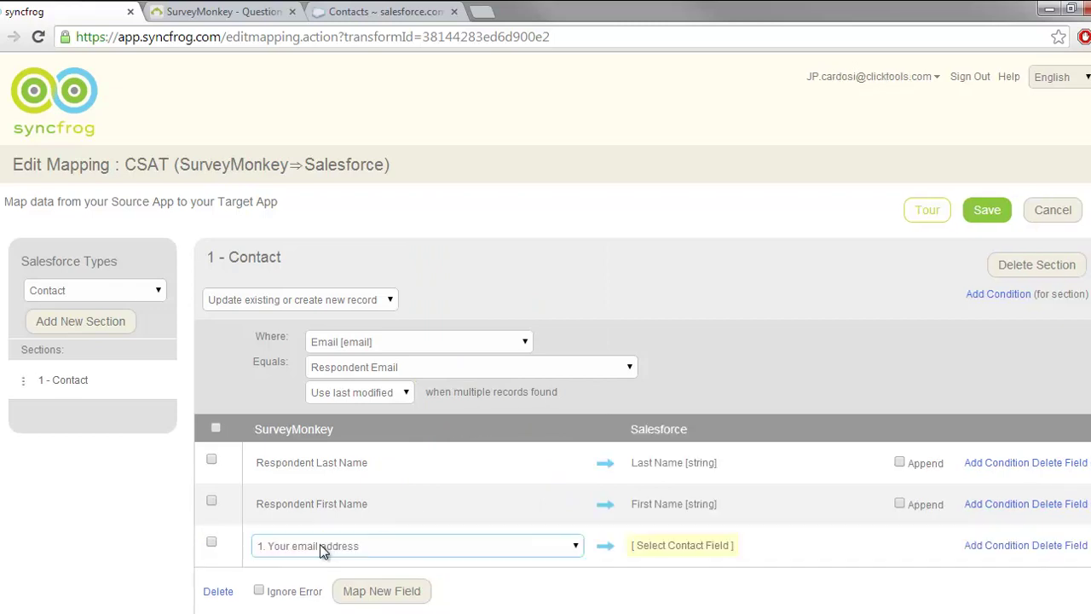
click(320, 543)
click(316, 463)
click(503, 549)
click(496, 546)
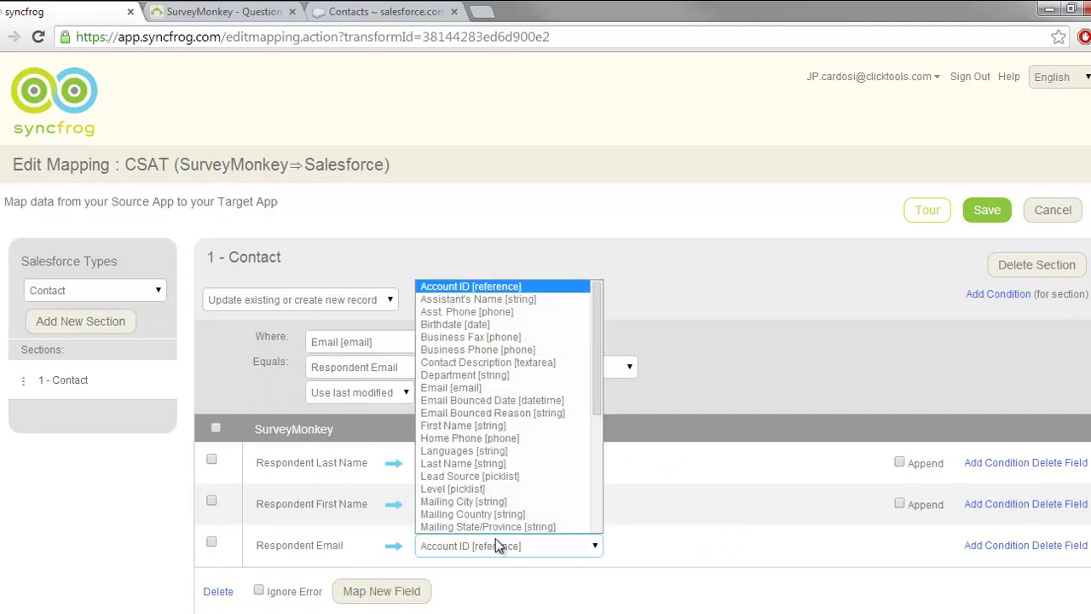
click(454, 389)
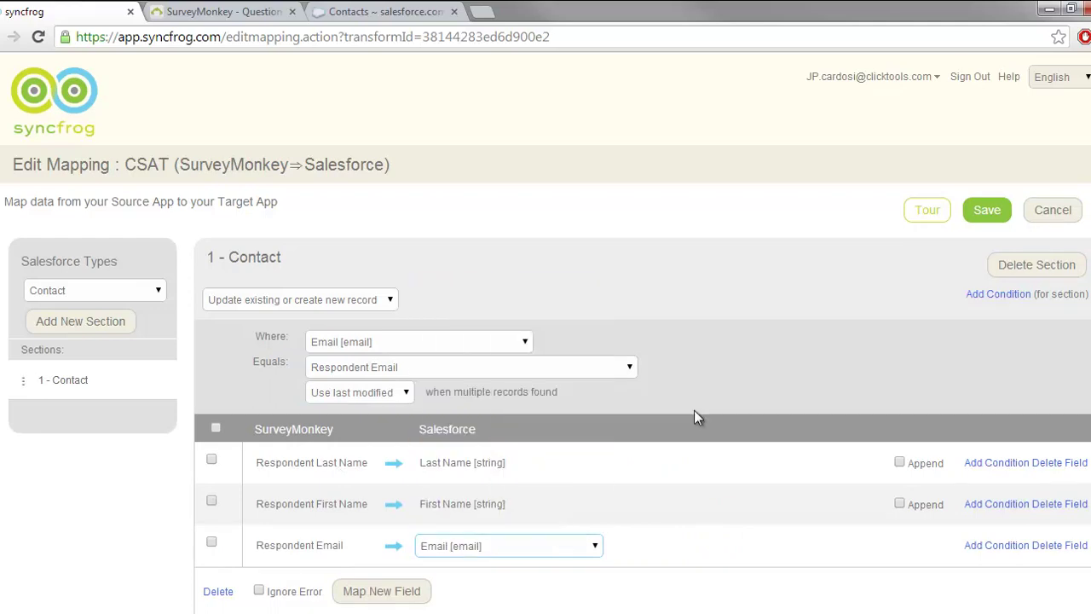
- Add a new mapping section for the Salesforce type Note
scroll(682, 450, down, 1)
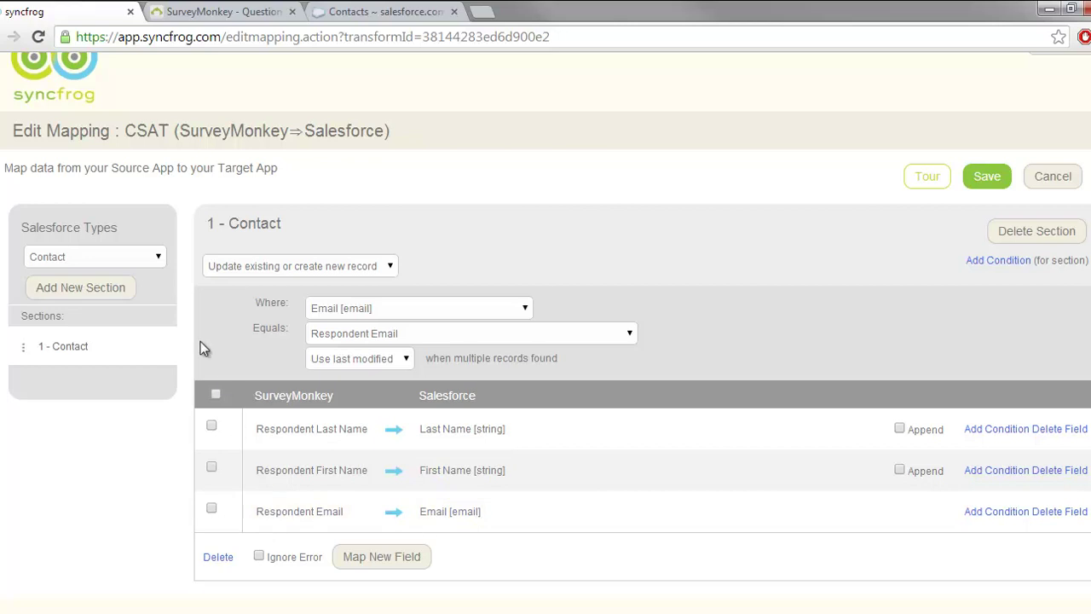
click(161, 259)
key(n)
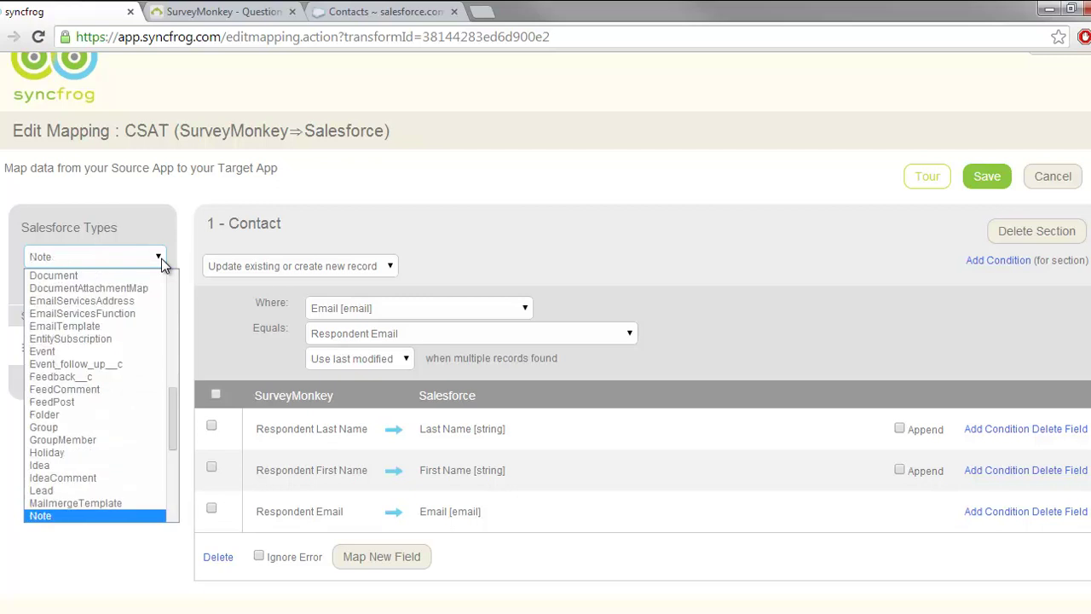
click(81, 515)
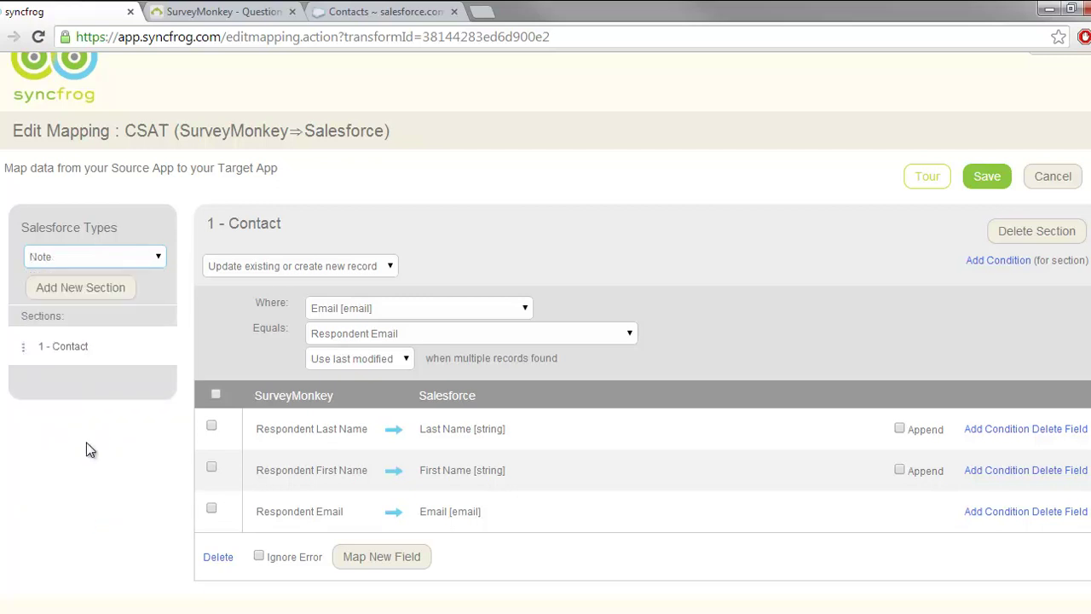
click(102, 294)
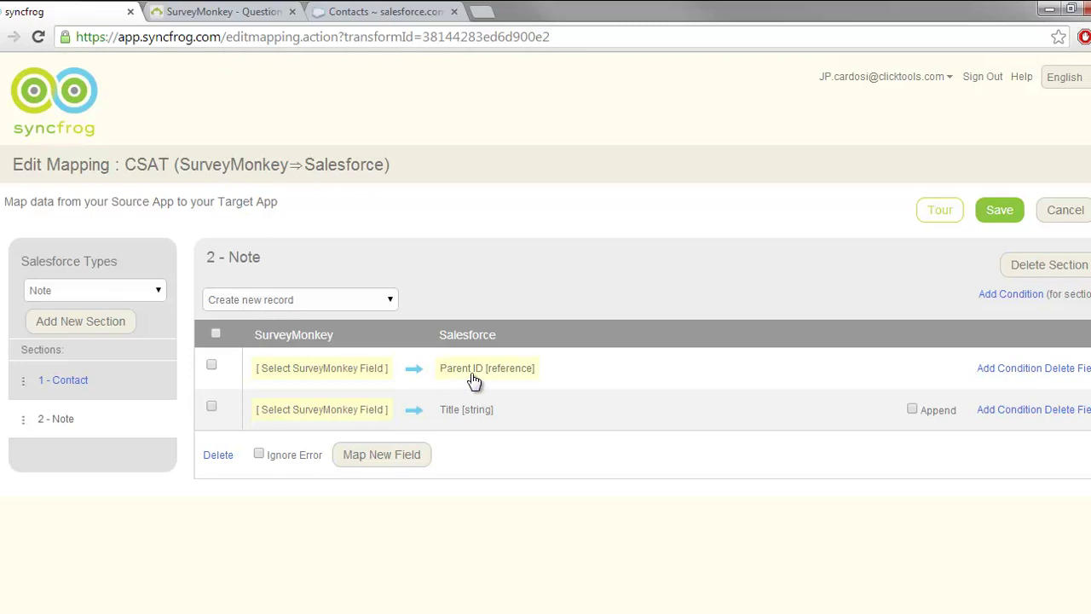
- Map the reference to section 1 - Contact to the Note's required Parent ID field
click(369, 372)
click(367, 371)
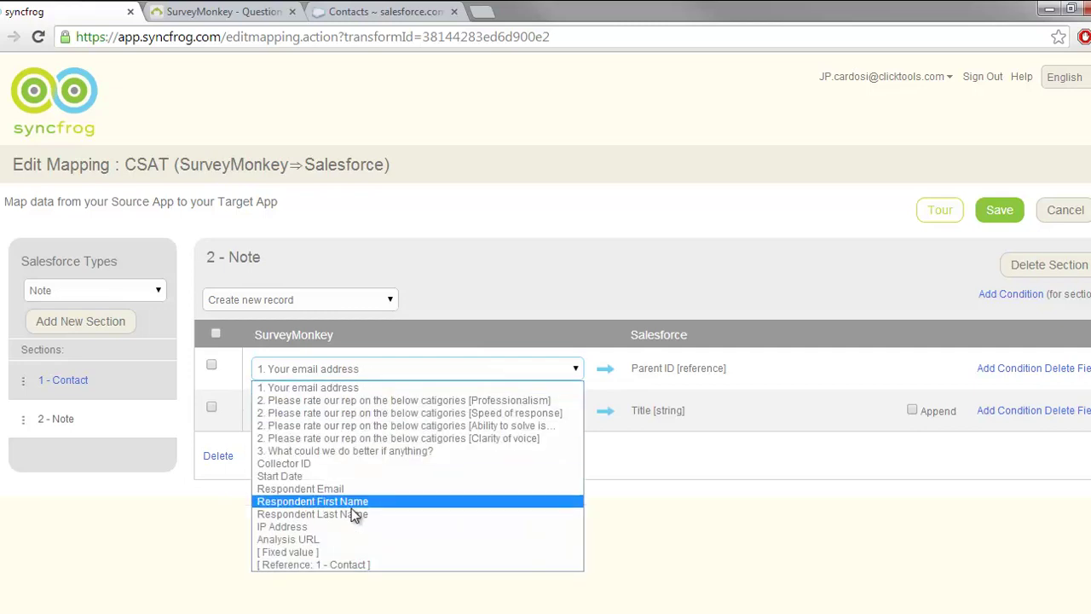
click(352, 565)
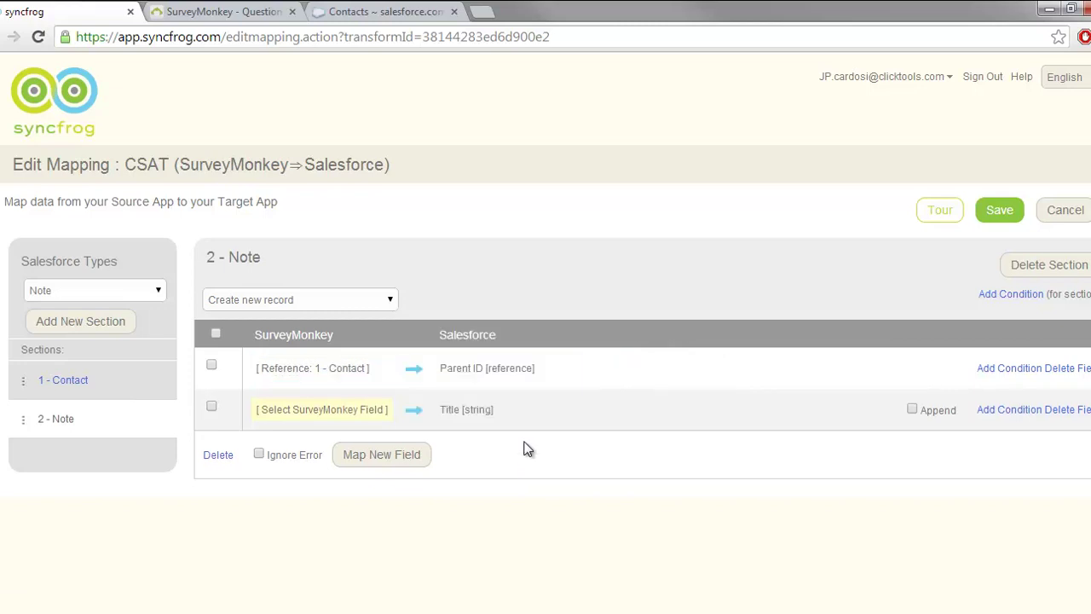
- Map a fixed value of "Csat survey" to the Note's Title field
click(334, 410)
click(381, 413)
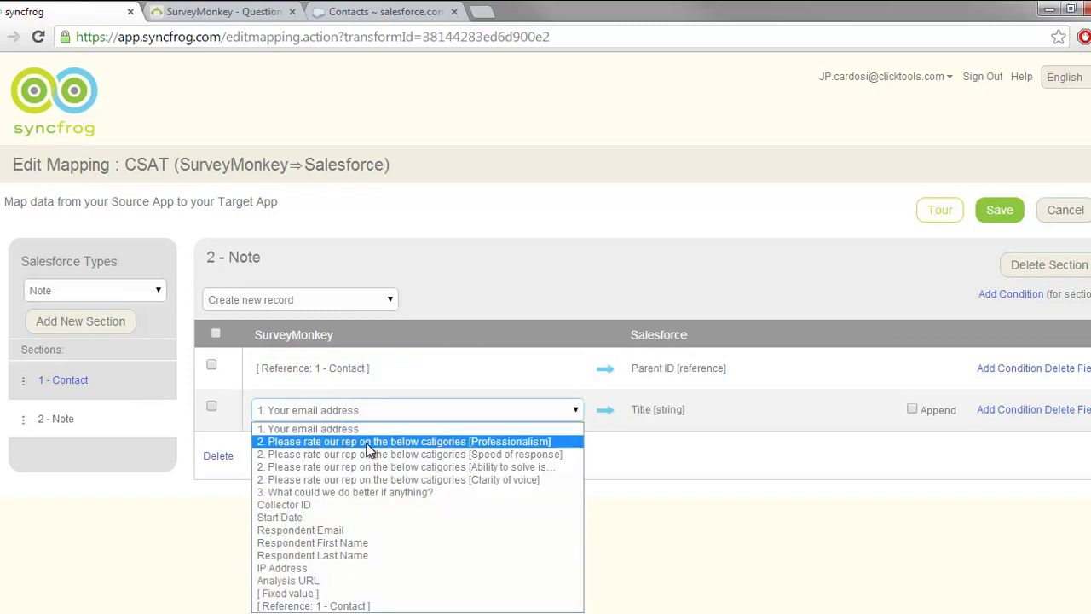
click(337, 593)
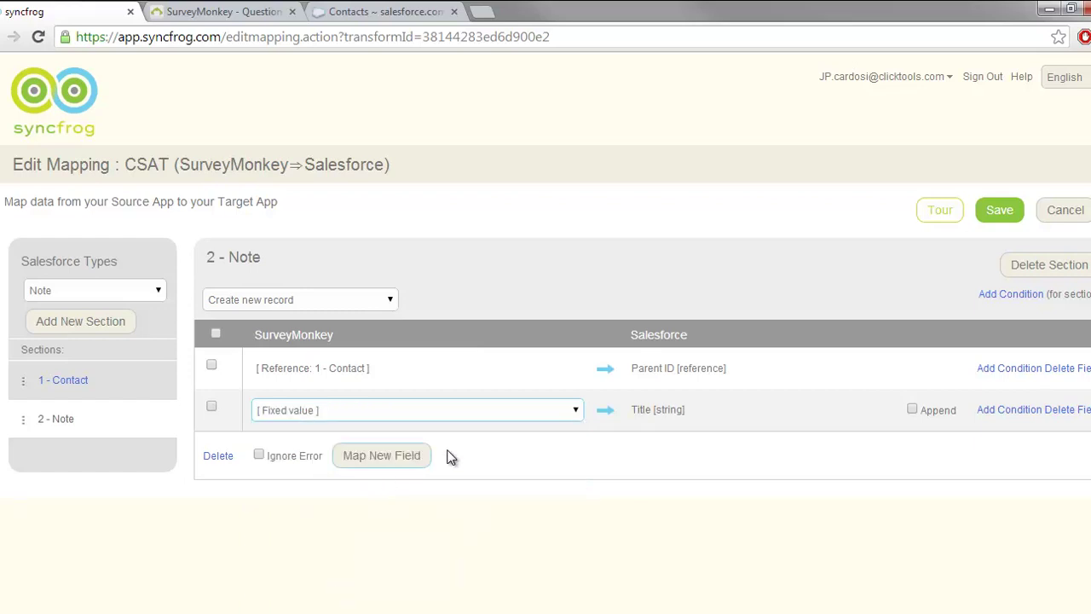
click(383, 433)
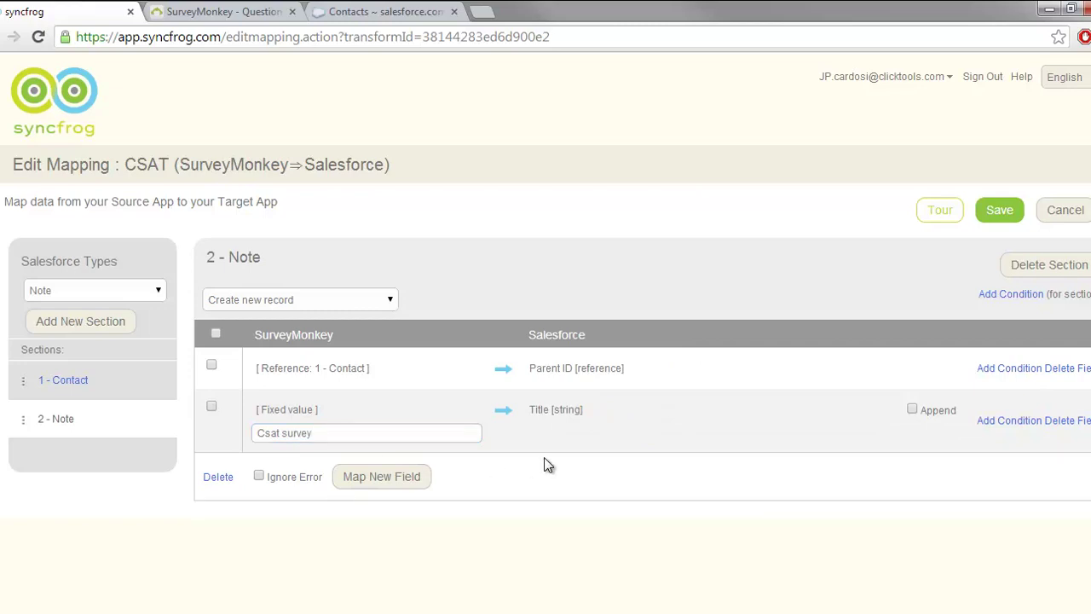
- Add a field mapping from the question 2 Professionalism rating to the Note's Body
click(390, 475)
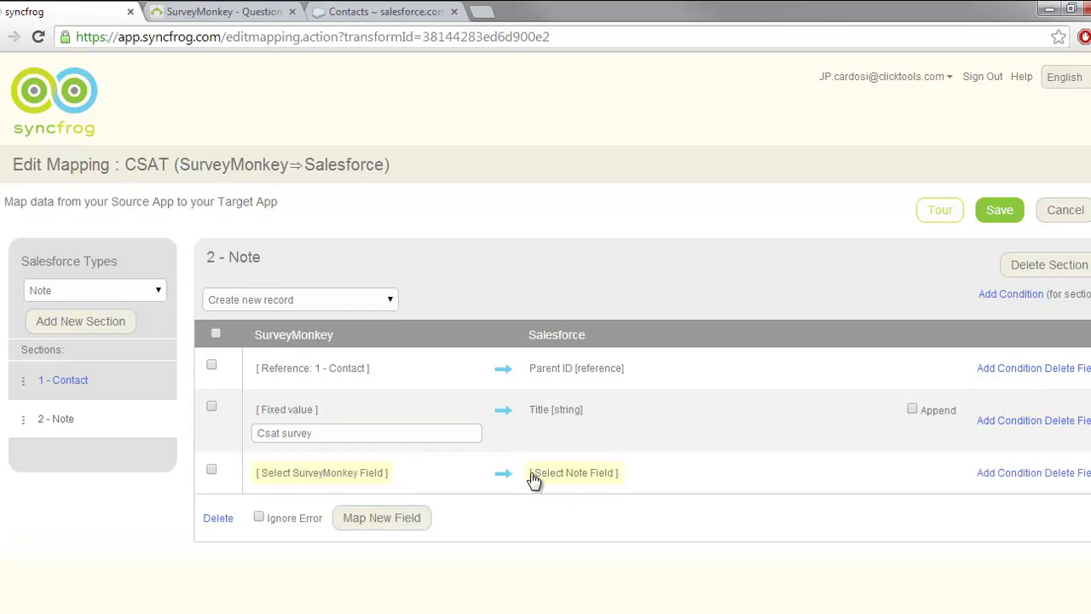
click(365, 475)
click(395, 452)
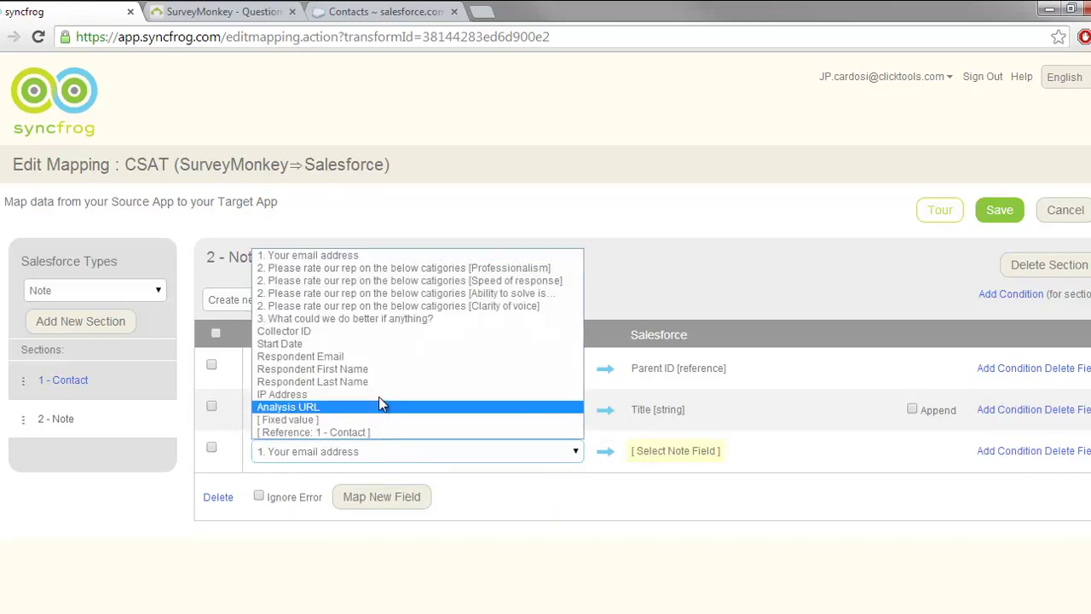
click(377, 267)
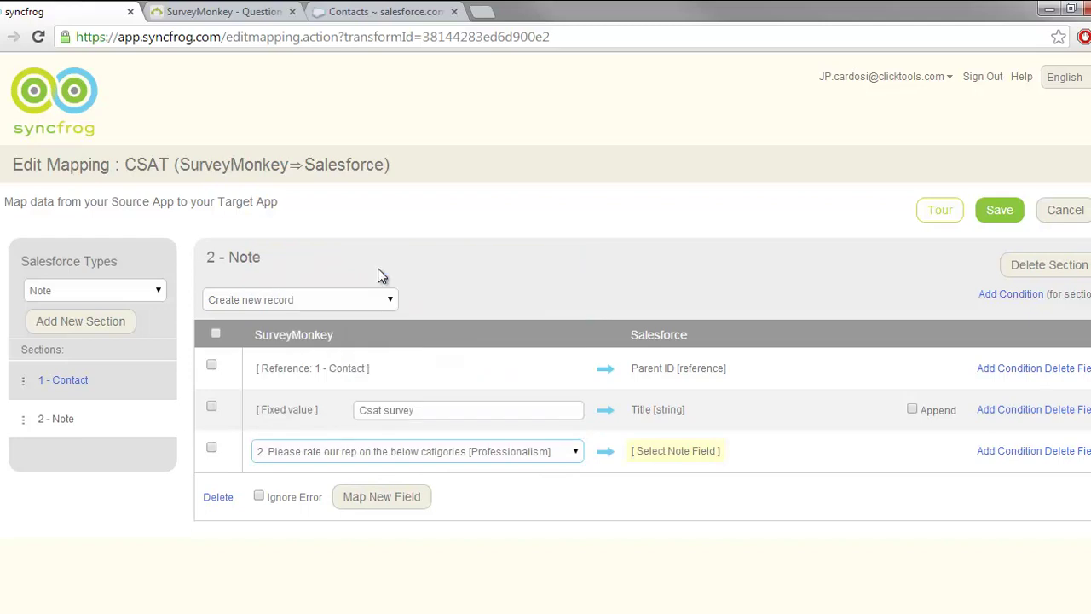
click(686, 460)
click(597, 499)
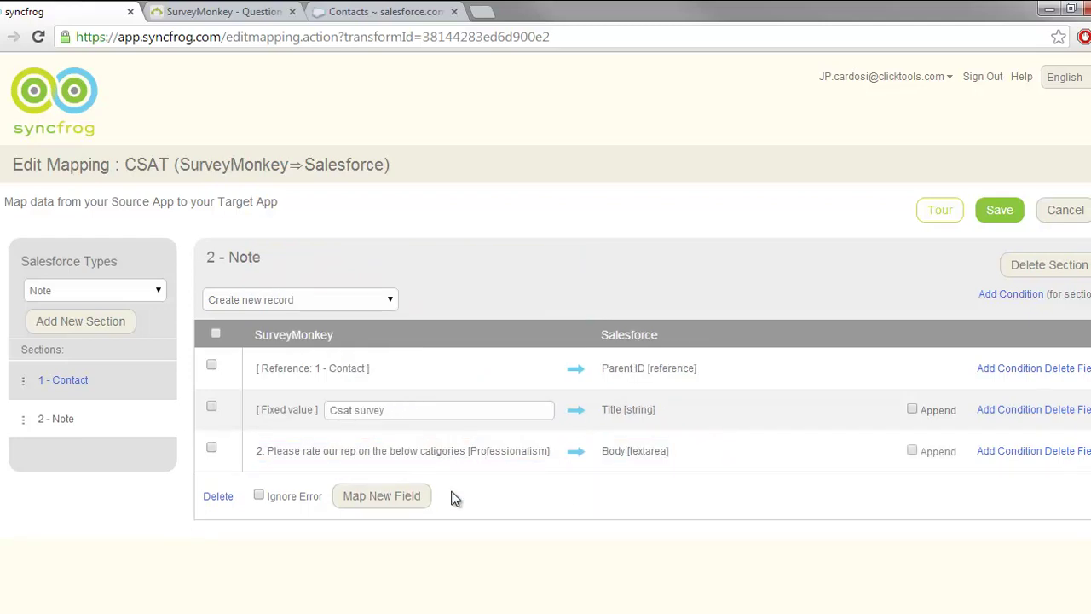
- Add a field mapping from the question 2 Speed of response rating to the Note's Body
click(402, 498)
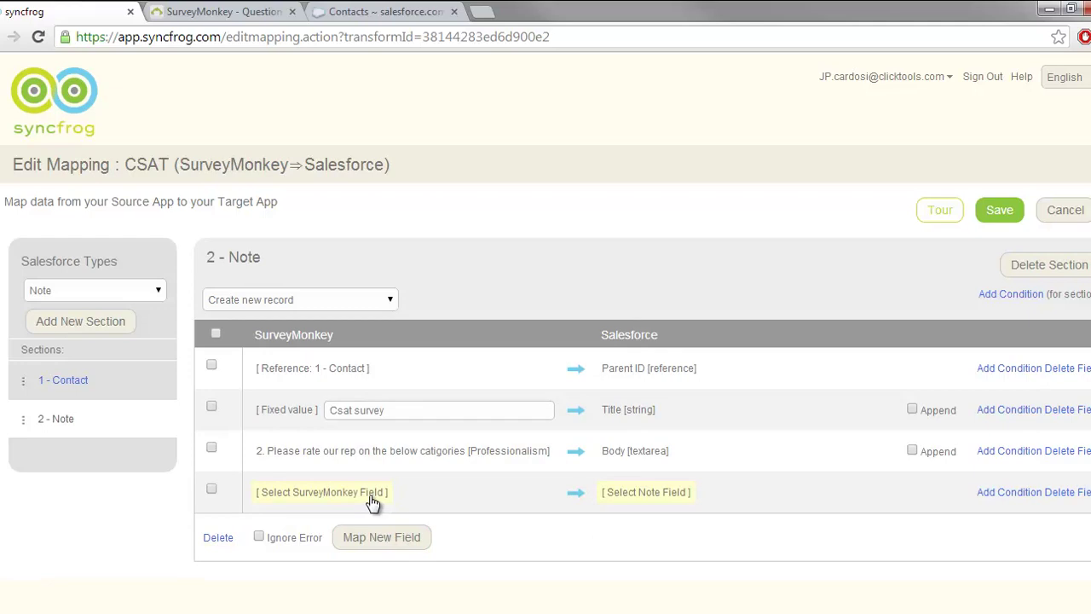
click(371, 494)
click(370, 501)
click(392, 322)
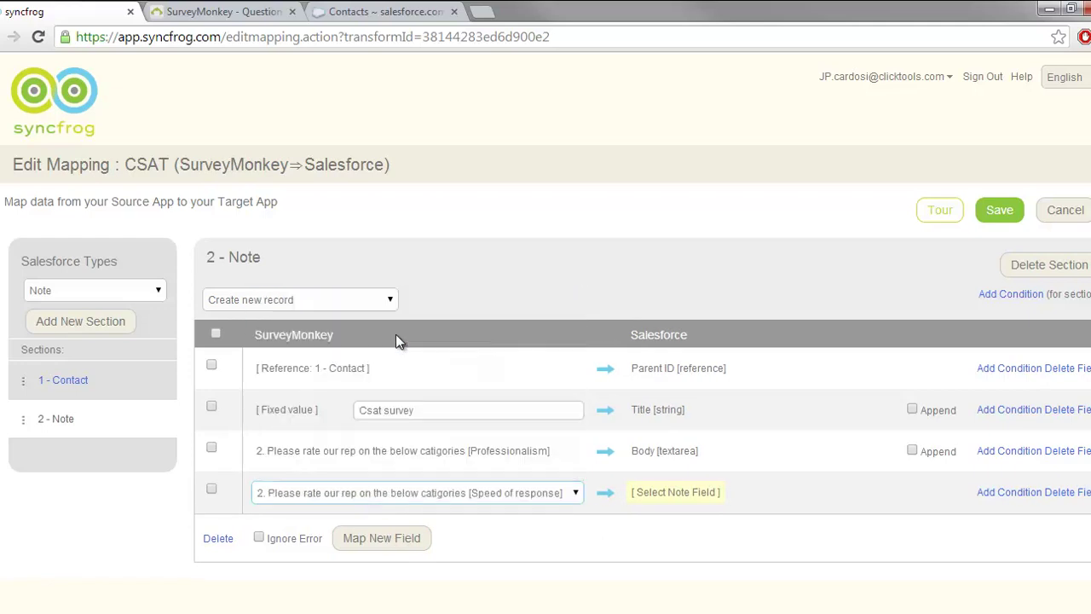
click(641, 503)
- Add a field mapping from the question 2 "Ability to solve" rating to the Note's Body
click(416, 542)
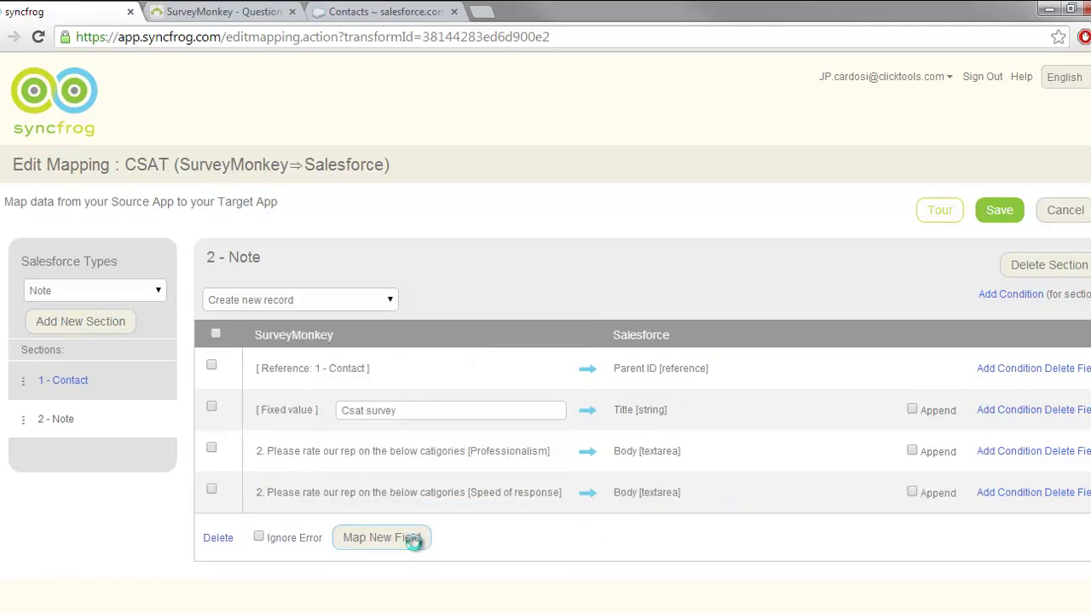
click(364, 534)
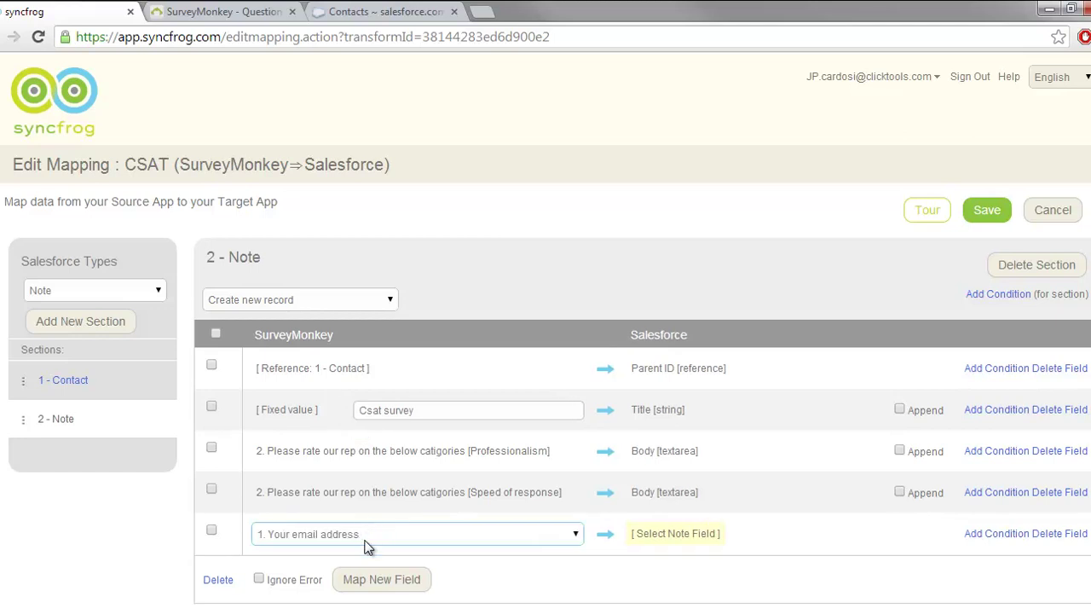
click(367, 535)
click(382, 375)
click(687, 534)
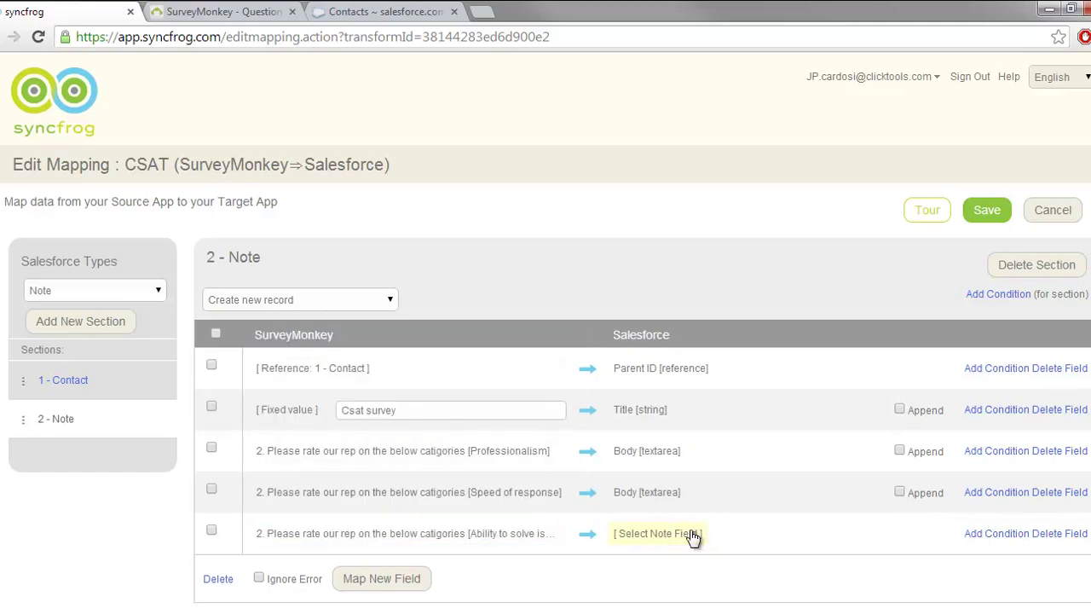
- Add a field mapping from the question 2 Clarity of voice rating to the Note's Body
click(390, 578)
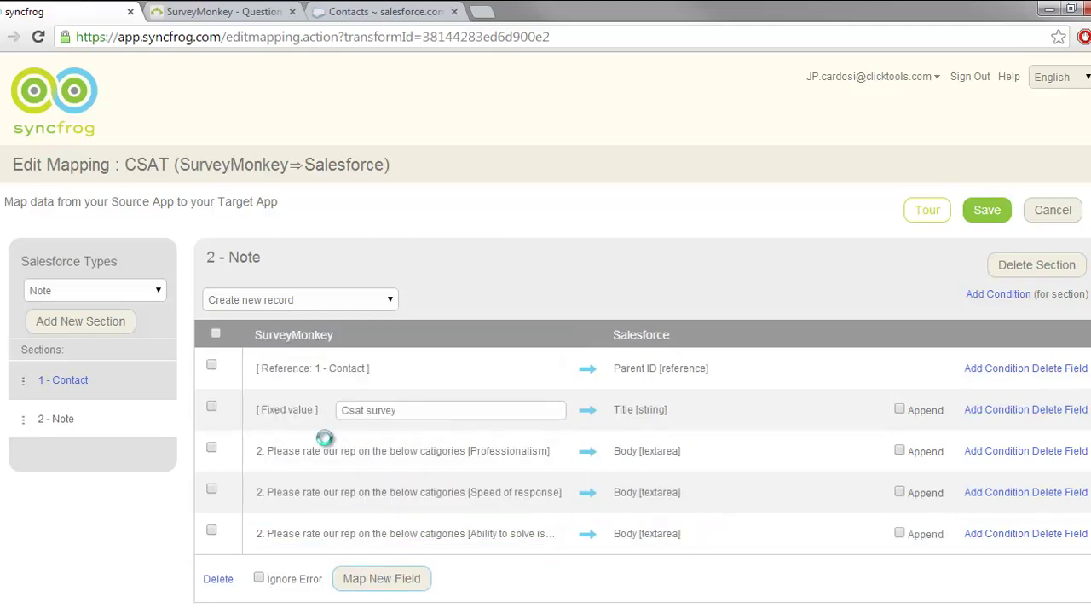
click(328, 575)
click(365, 580)
click(360, 429)
click(687, 574)
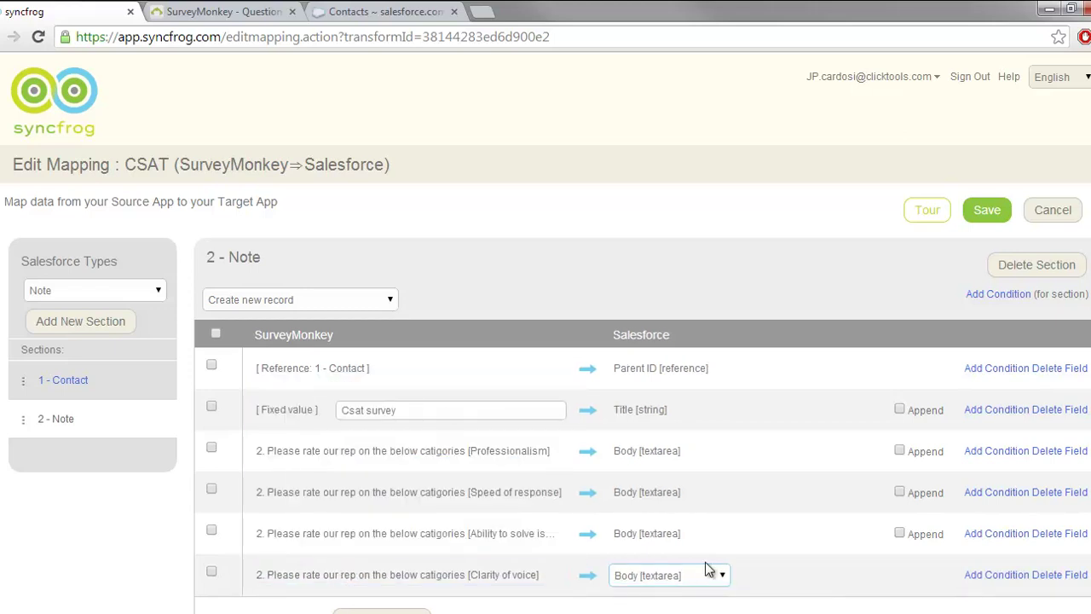
- Add a field mapping from question 3, "What could we do better if anything?", to the Note's Body
scroll(626, 547, down, 1)
click(396, 555)
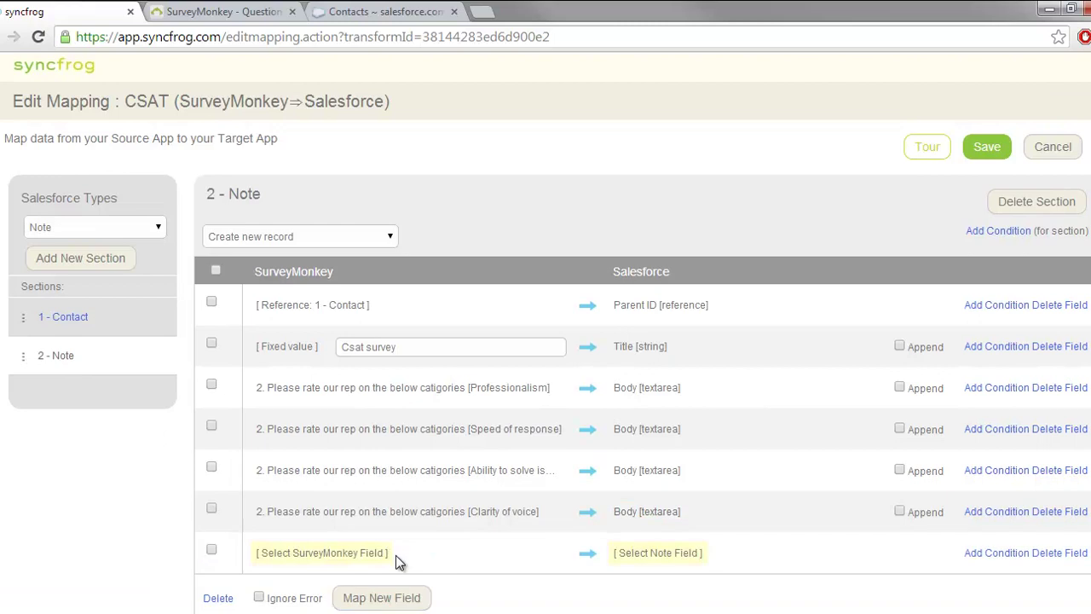
click(324, 553)
click(339, 563)
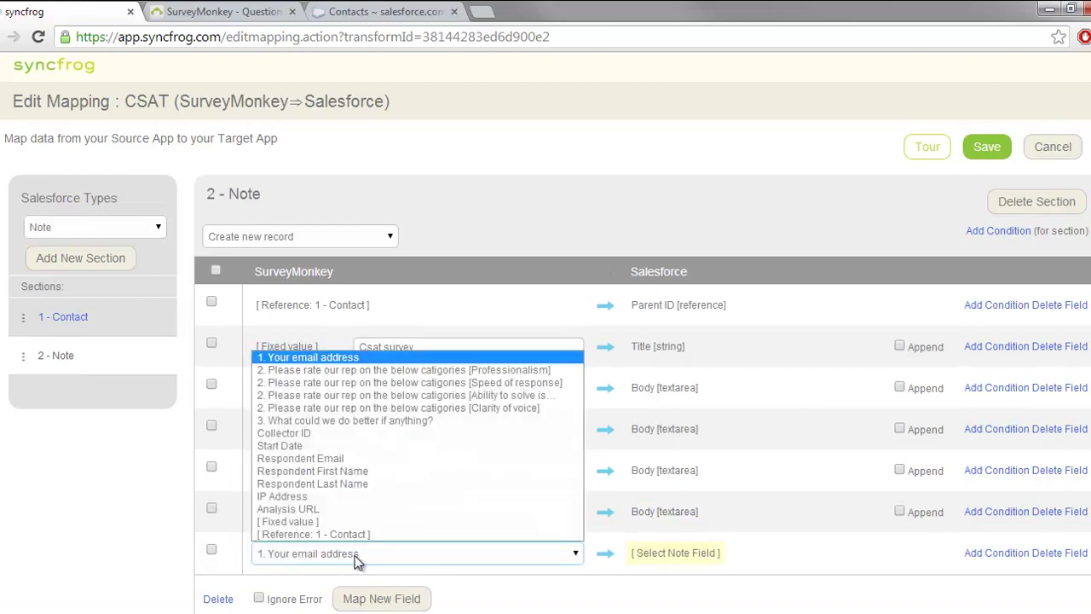
click(352, 420)
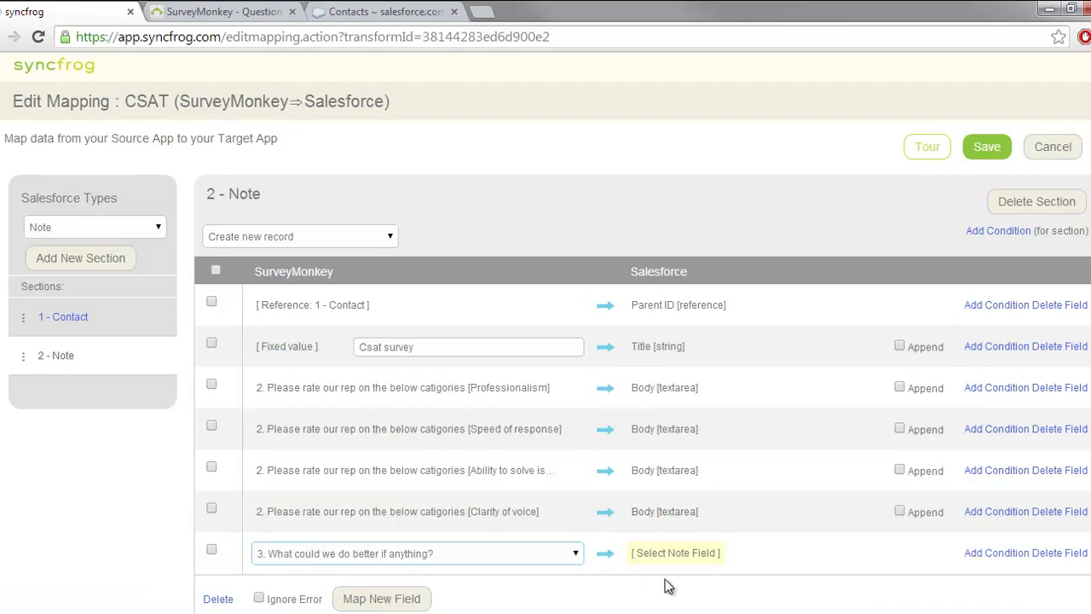
click(682, 554)
click(758, 508)
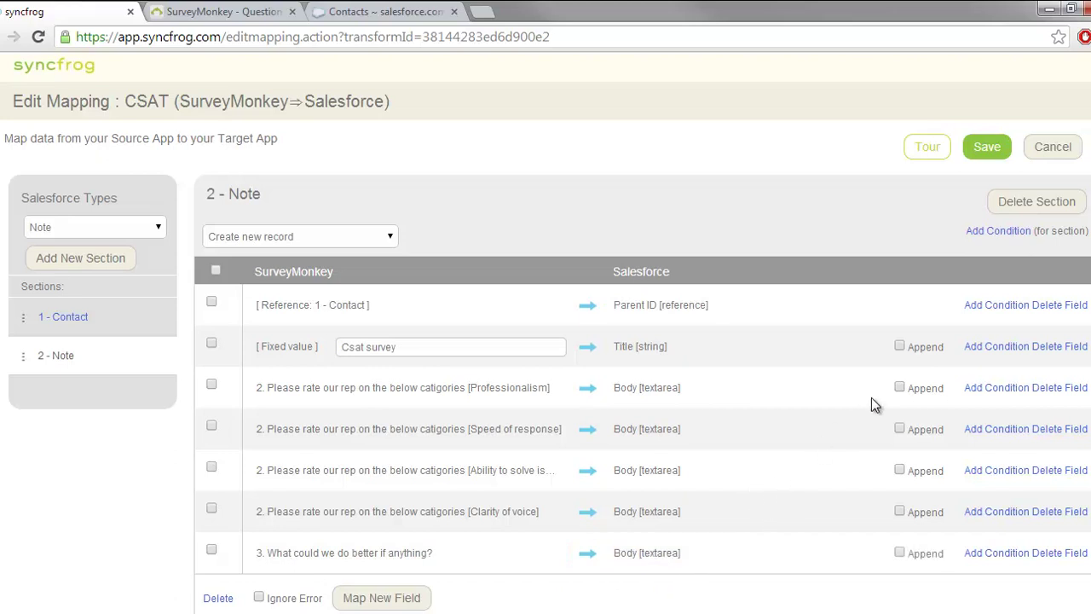
- Enable Append with a ";" separator on the four question 2 rating mappings to the Note's Body
click(900, 388)
click(899, 428)
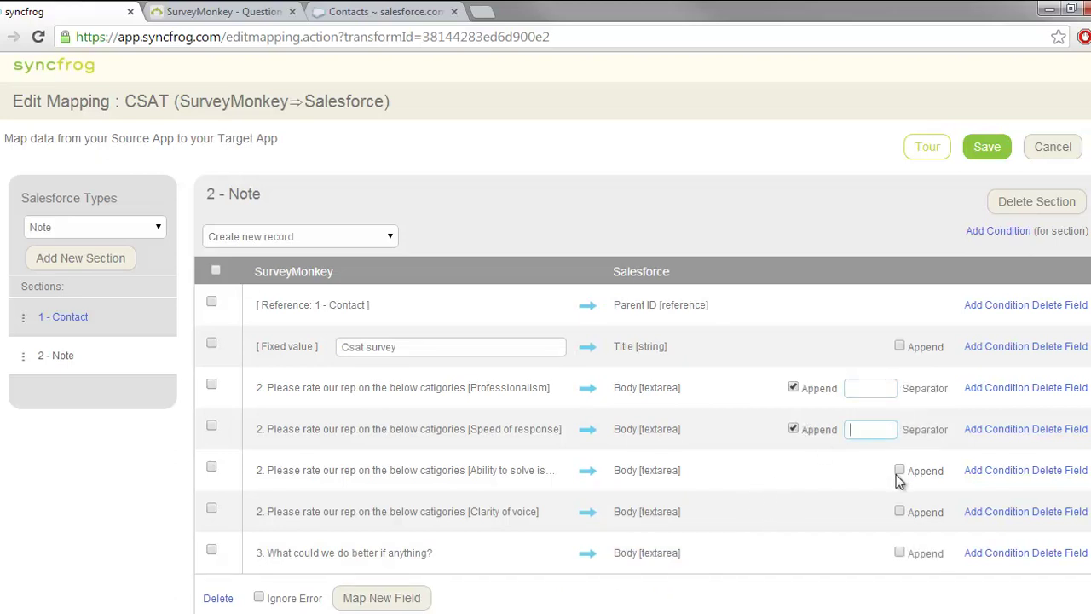
click(899, 471)
click(899, 512)
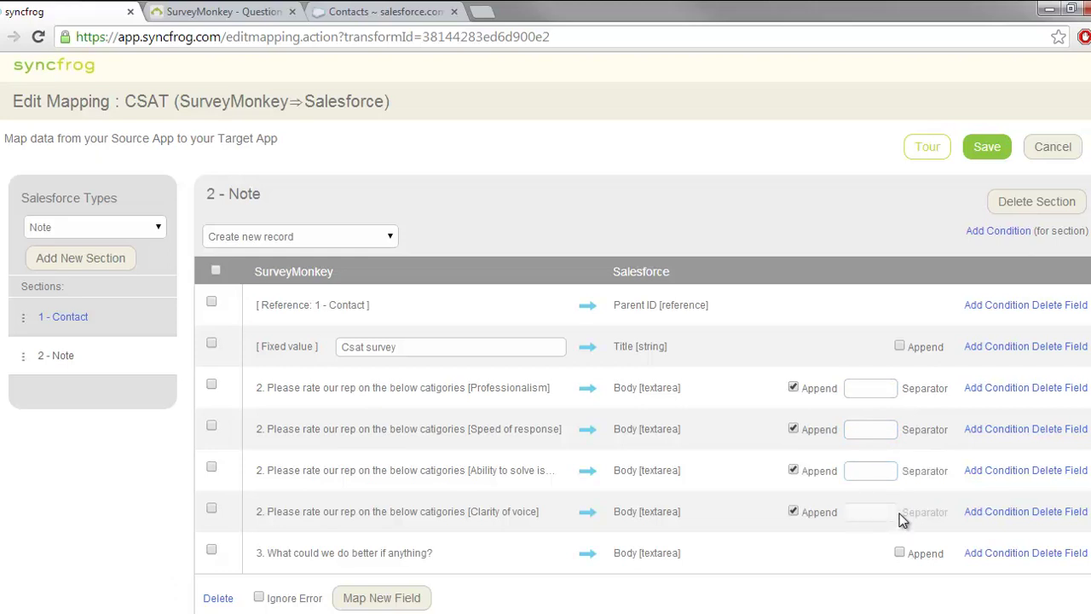
click(867, 389)
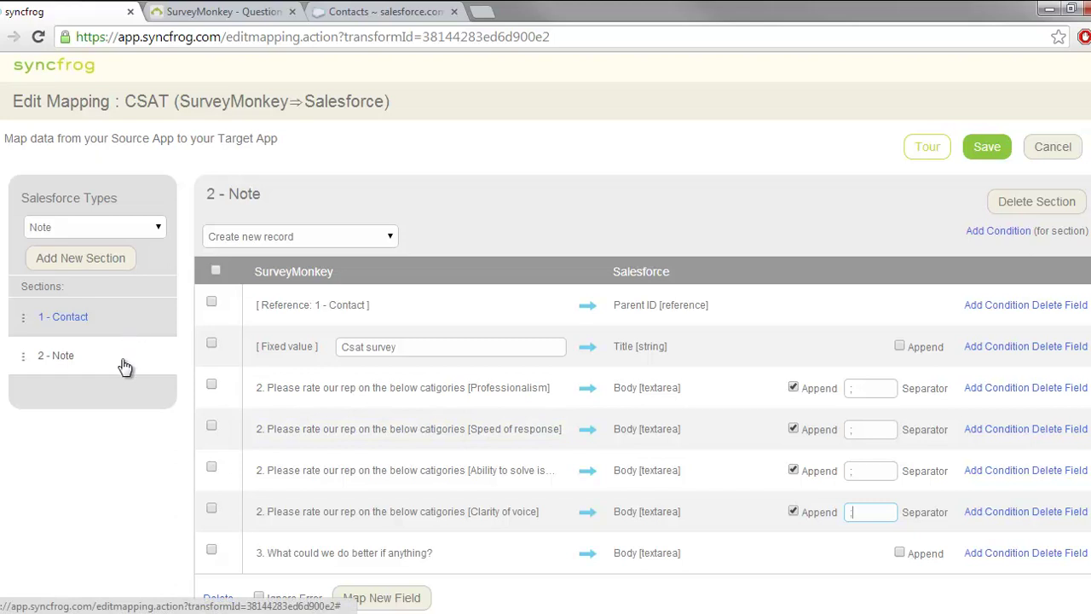
- Save the CSAT mapping and confirm applying it
click(664, 223)
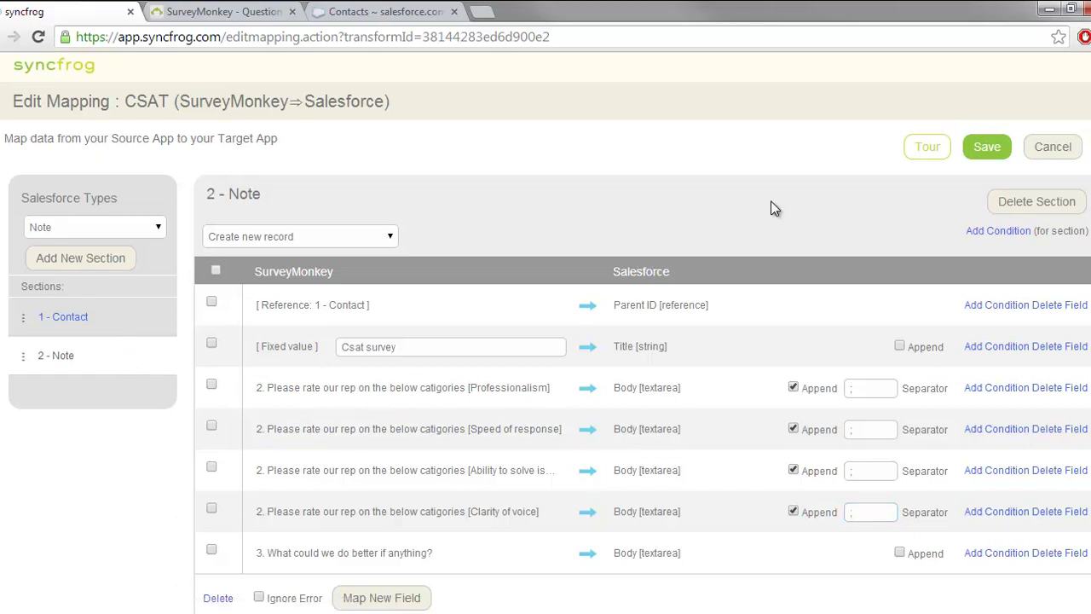
click(980, 152)
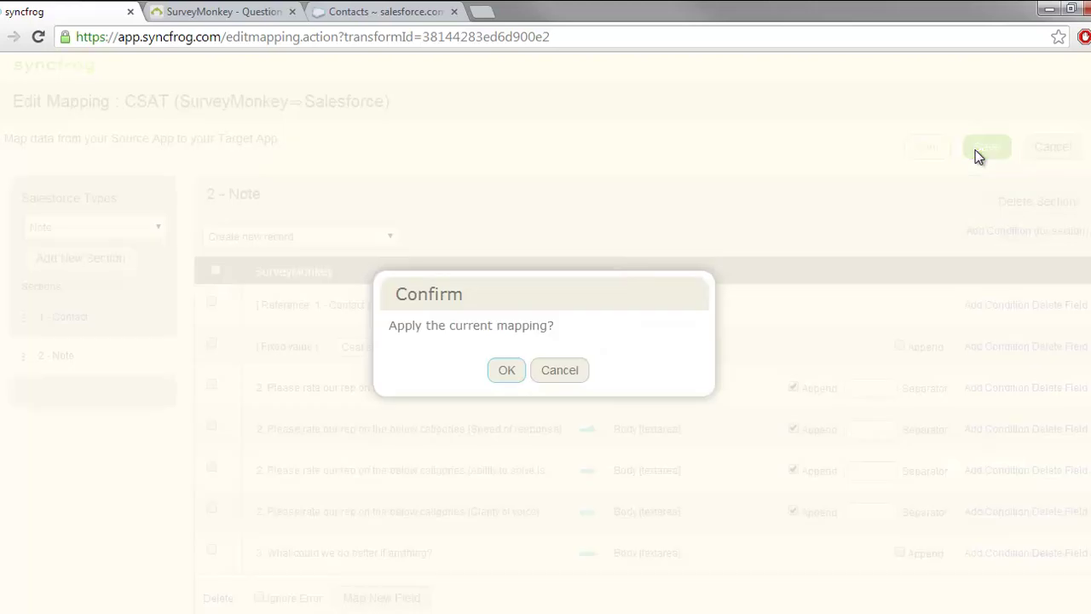
click(514, 381)
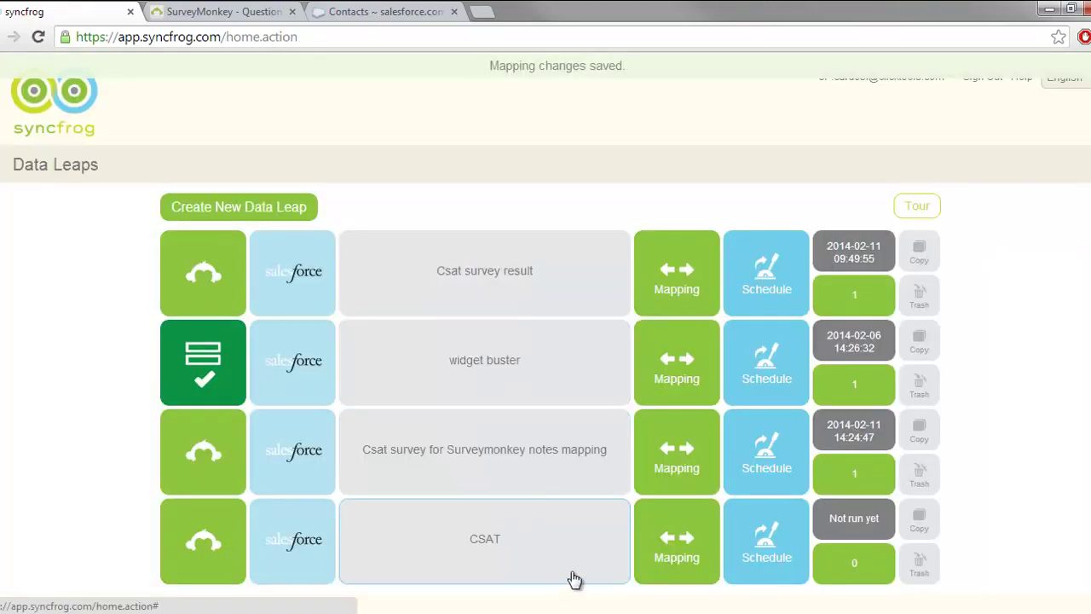
- Create an automatic schedule for the CSAT Data Leap with an Hourly frequency
click(785, 558)
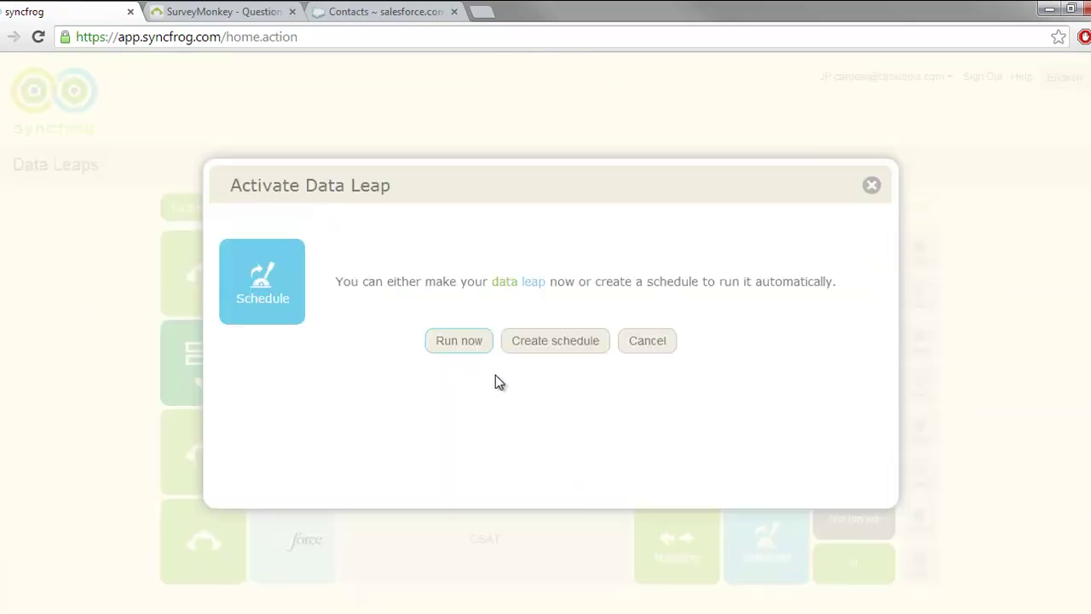
click(550, 343)
click(600, 297)
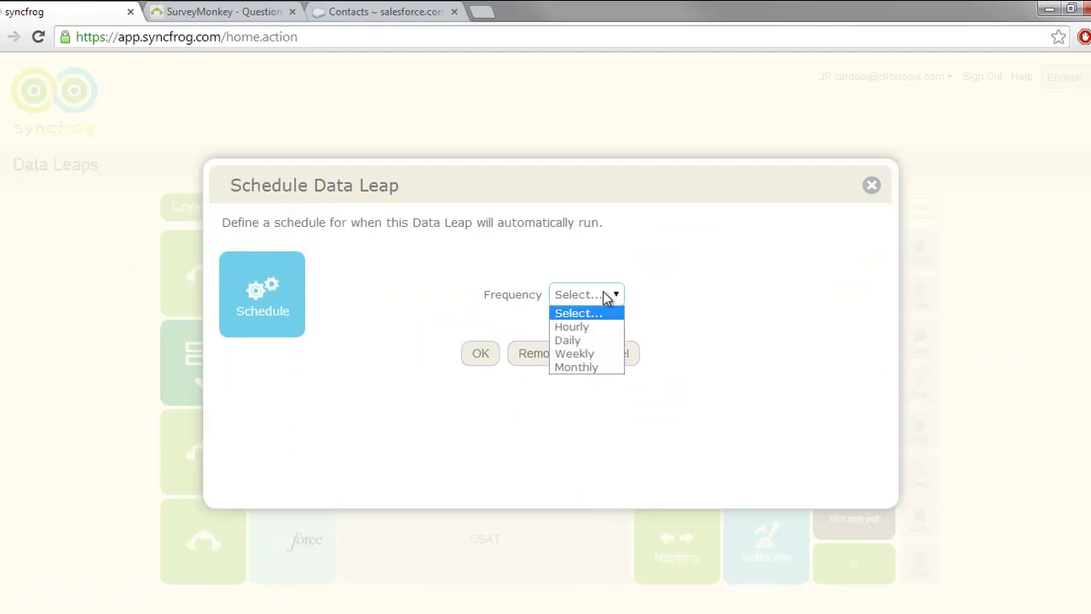
click(687, 288)
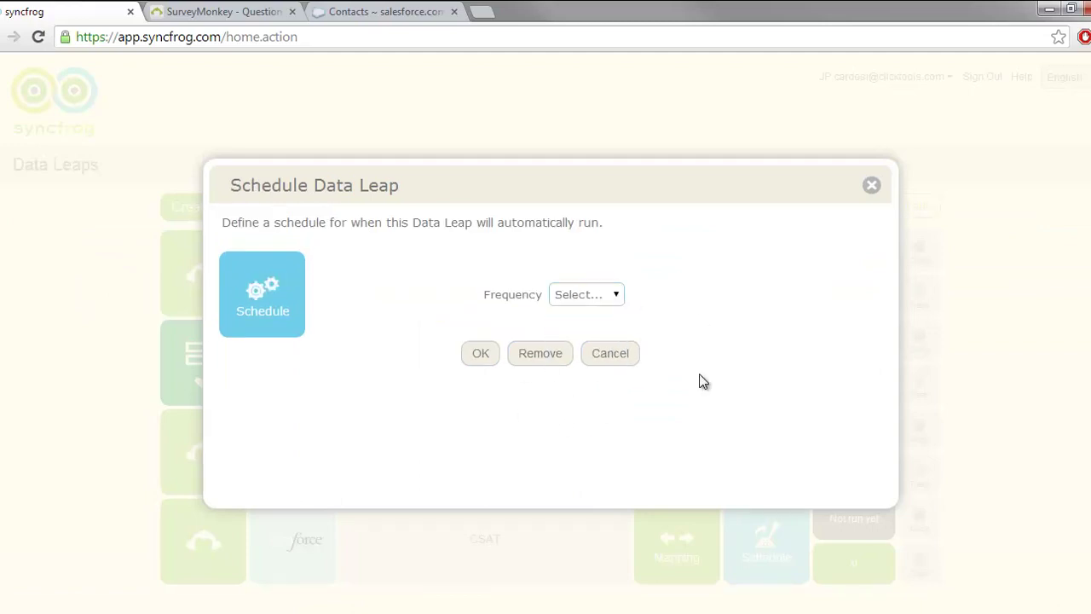
click(484, 356)
click(592, 298)
click(576, 326)
click(580, 313)
click(674, 320)
click(482, 352)
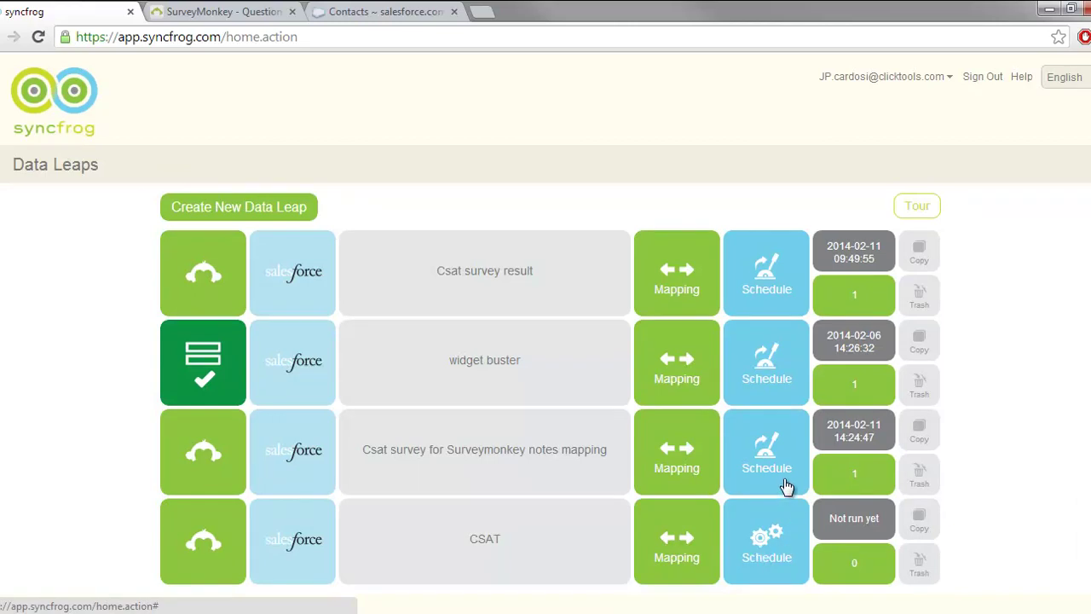
- Switch to Salesforce and examine the Body of the "CSAT survey" note on the first contact in the New This Week list
click(359, 13)
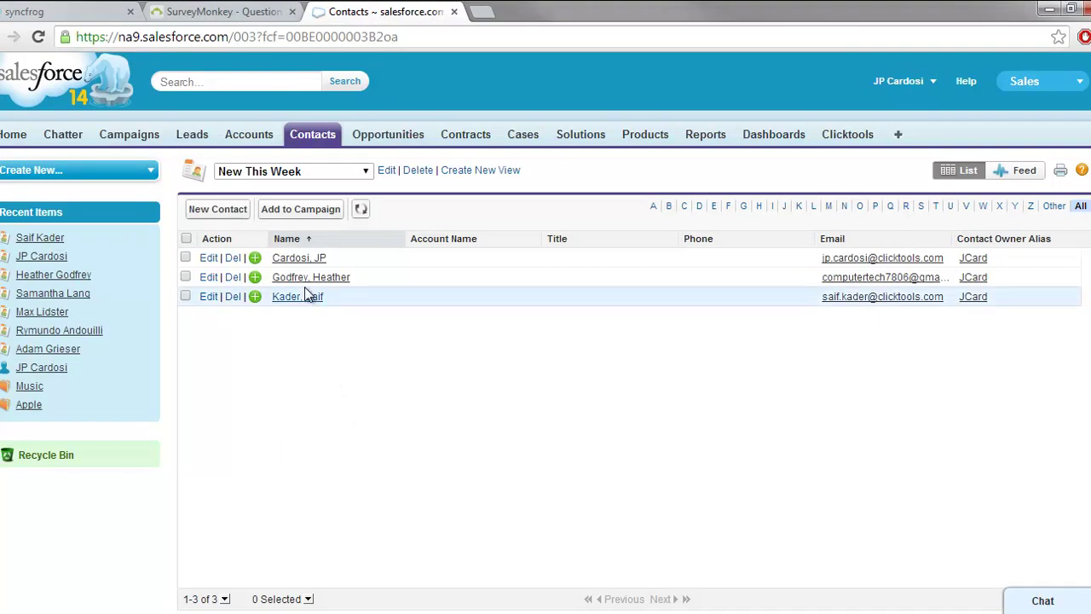
click(298, 258)
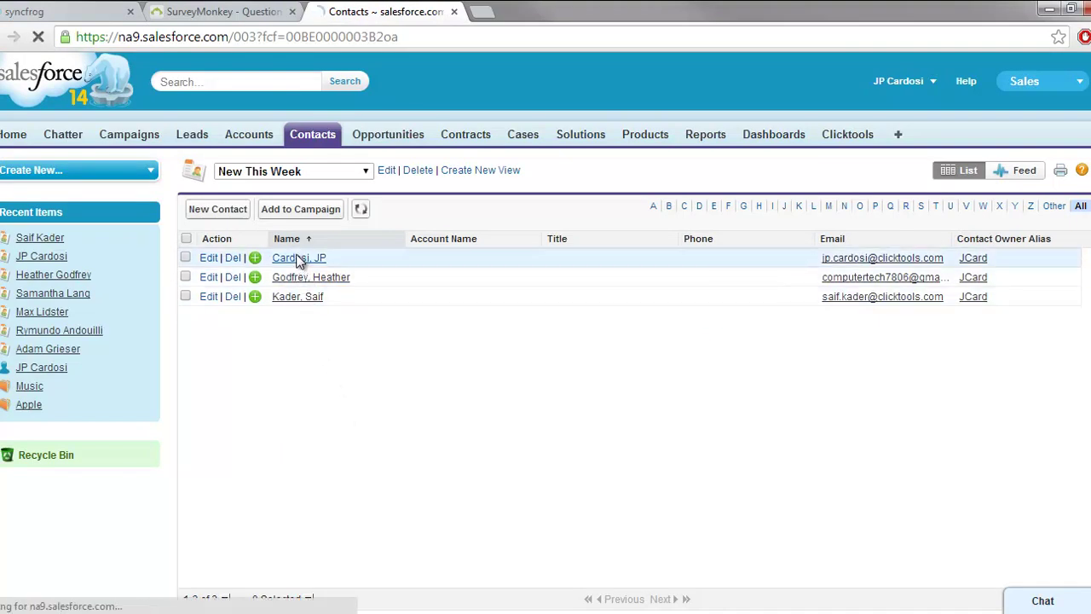
scroll(324, 421, down, 4)
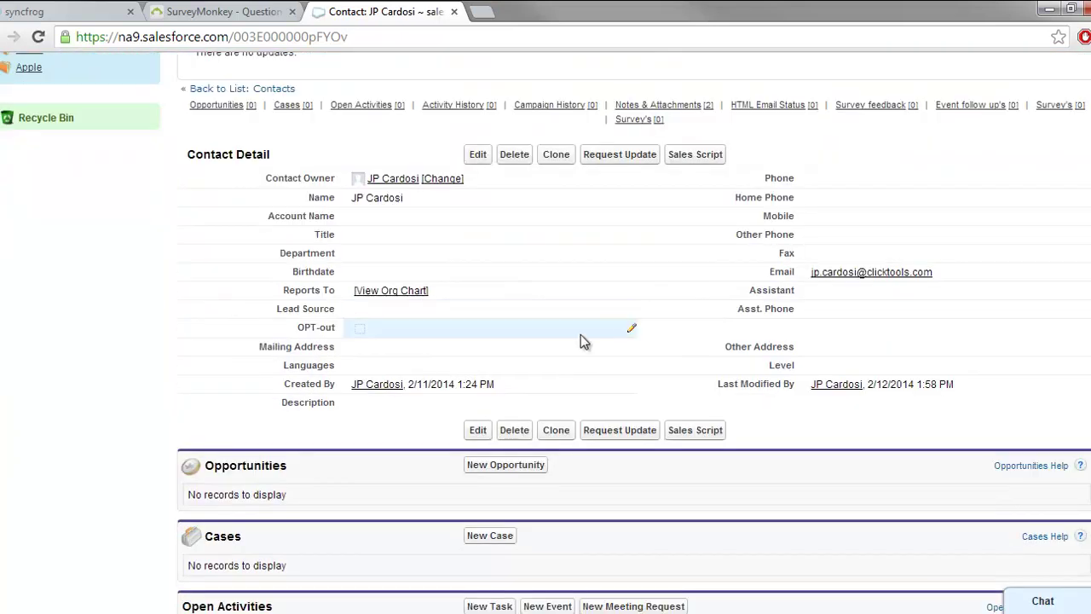
scroll(581, 334, down, 6)
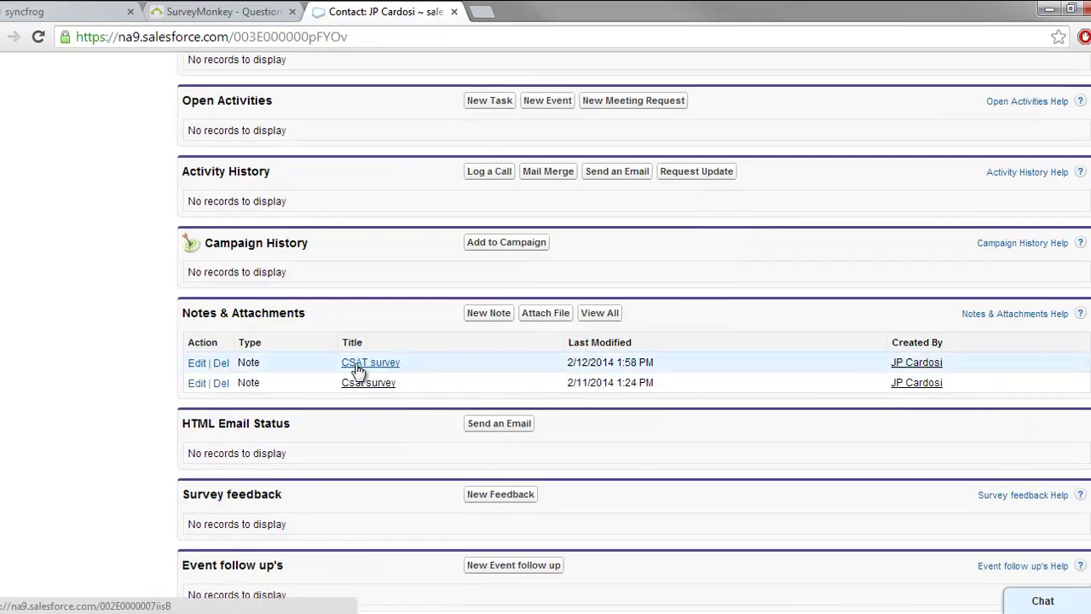
click(356, 365)
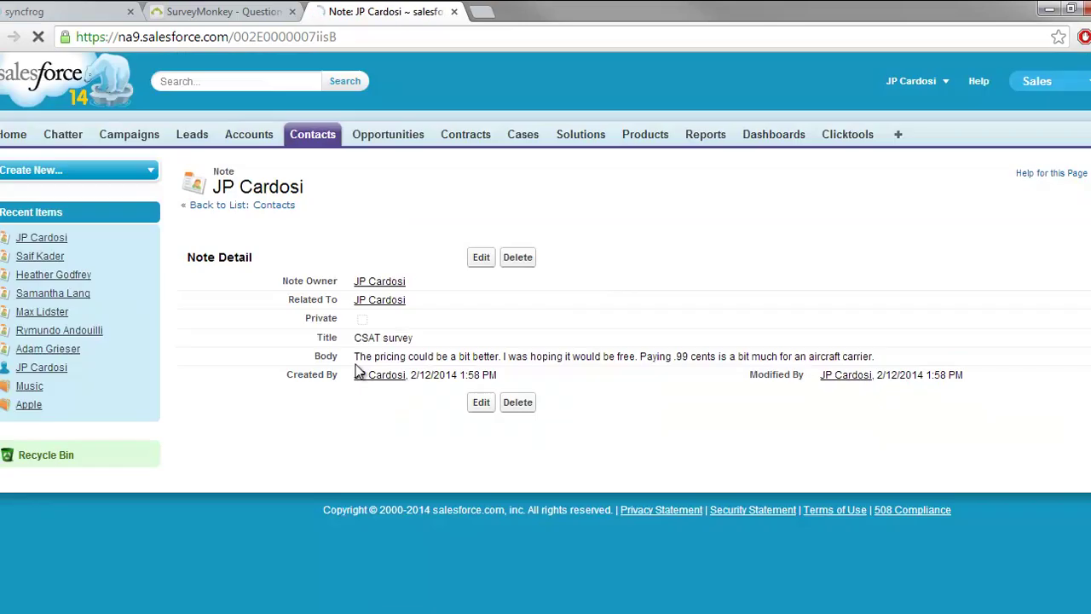
drag(356, 358, 841, 353)
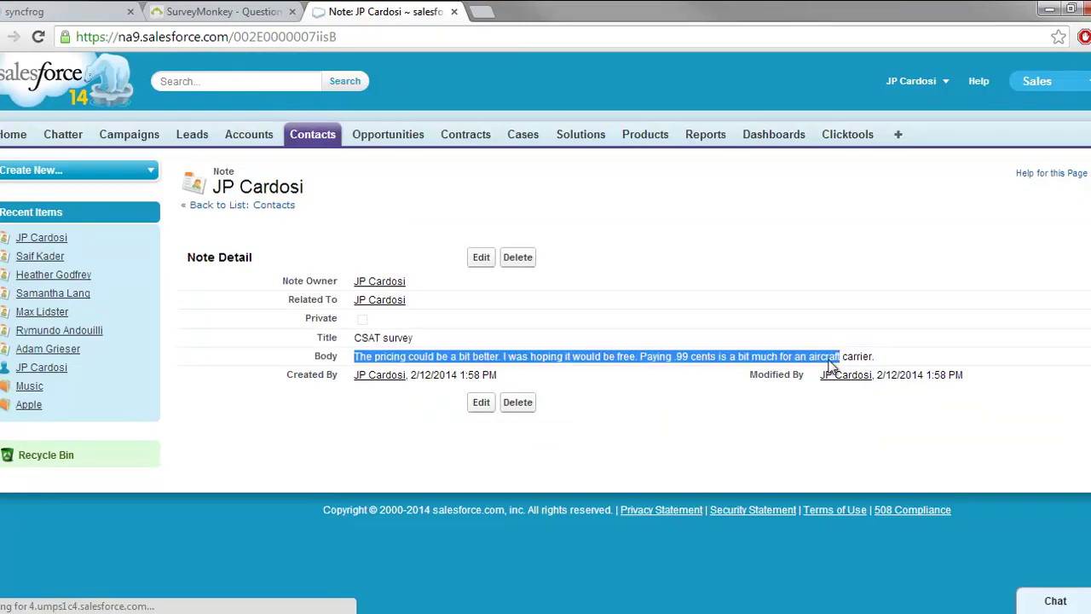
click(623, 369)
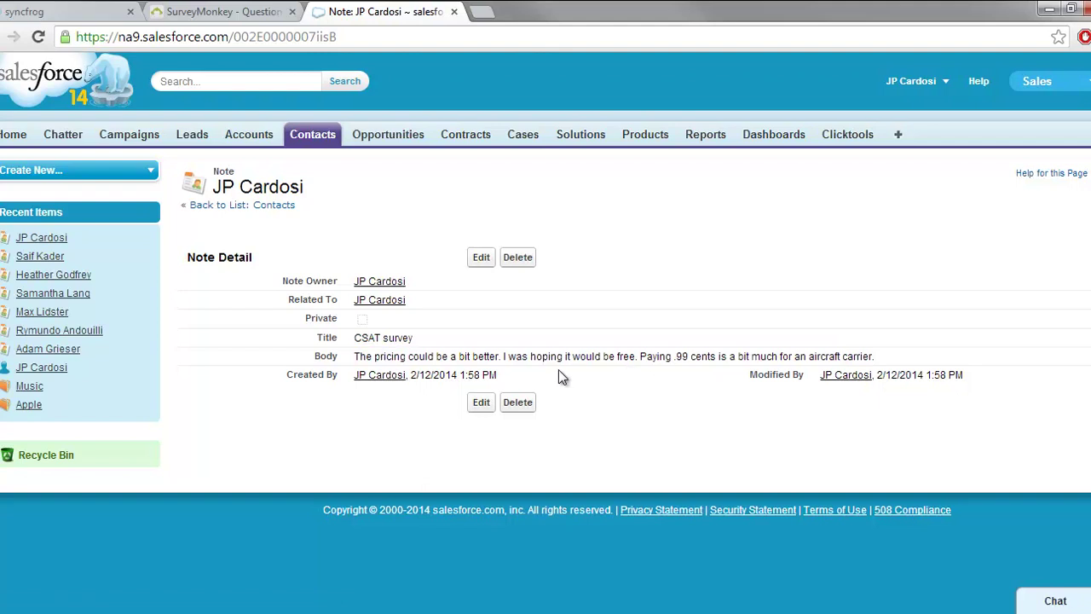
- Examine the details and Notes & Attachments of the second contact in the New This Week list, and return to Syncfrog's Data Leaps
click(256, 208)
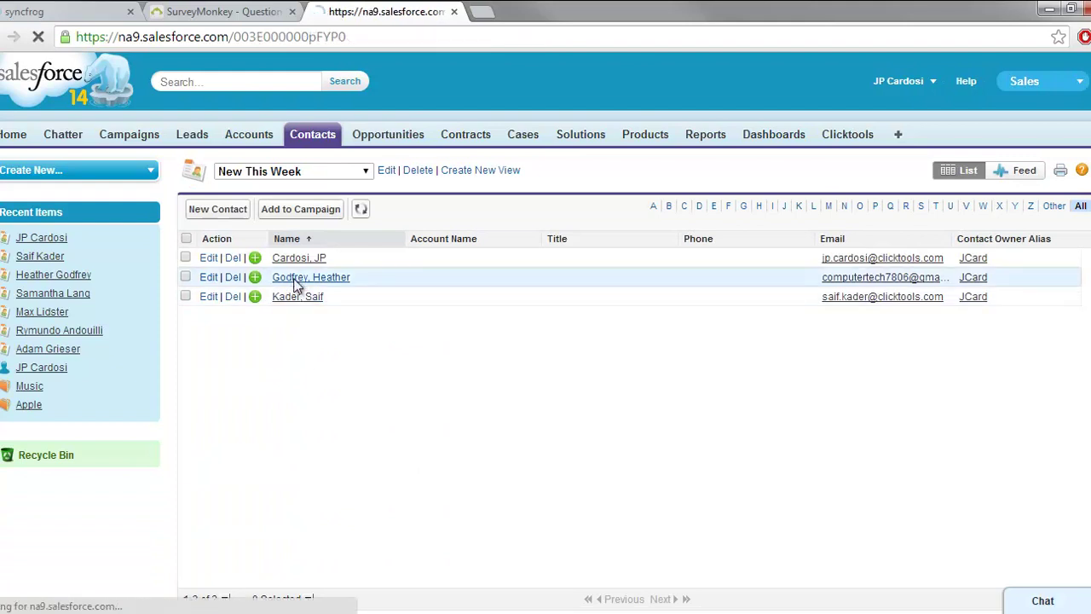
click(295, 279)
scroll(287, 408, down, 5)
scroll(286, 409, down, 5)
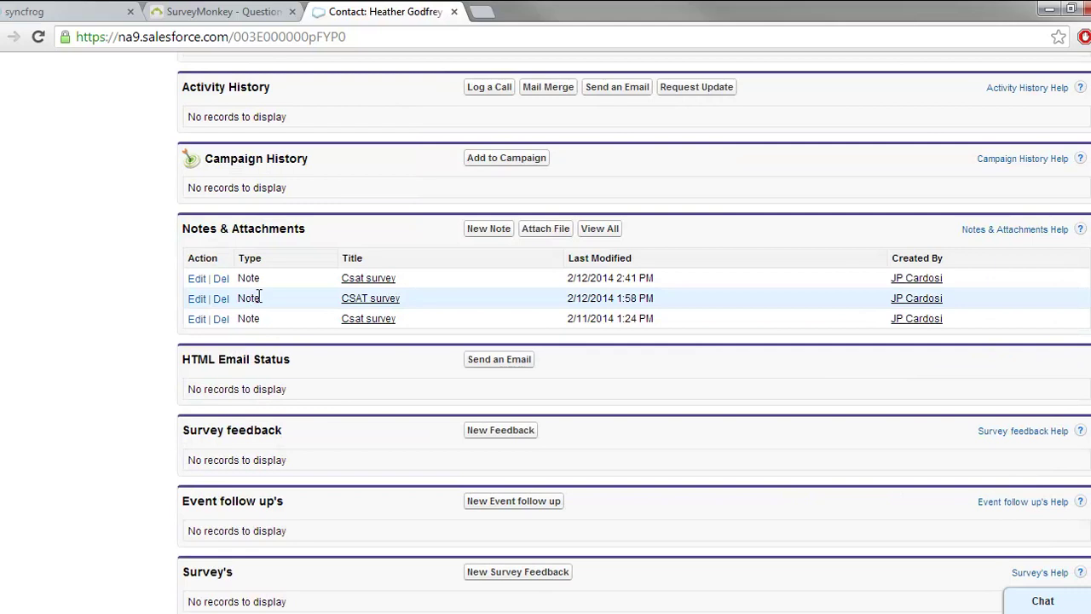
scroll(258, 296, up, 9)
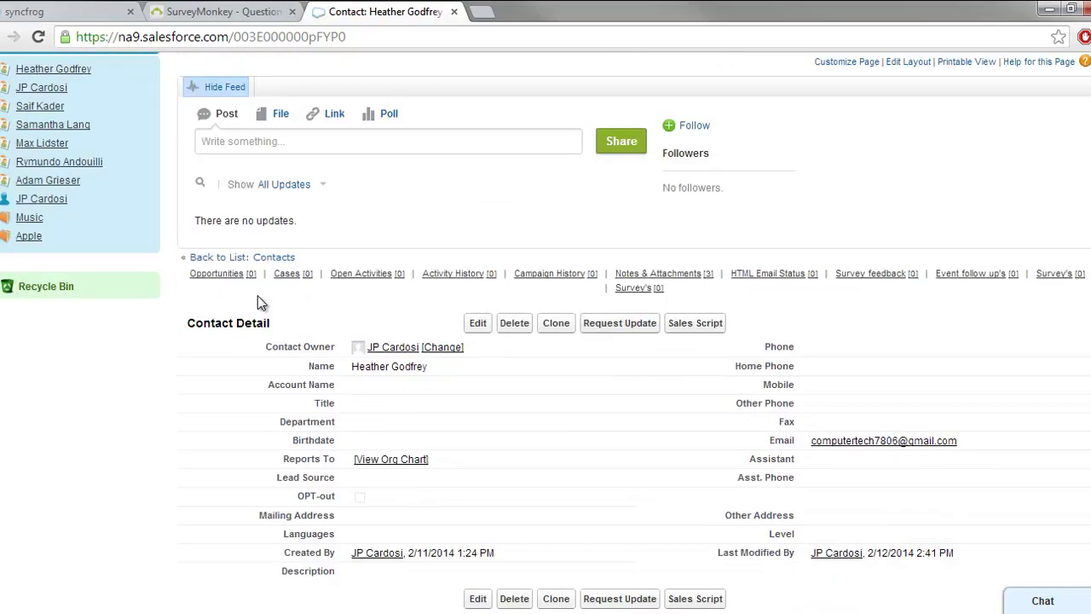
scroll(260, 302, up, 2)
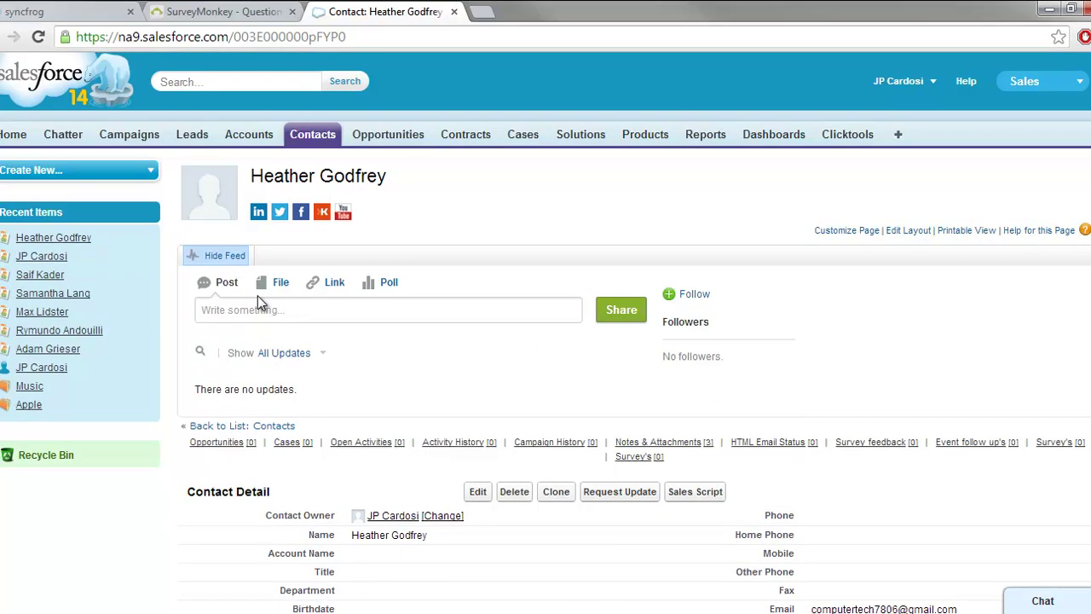
scroll(365, 363, down, 5)
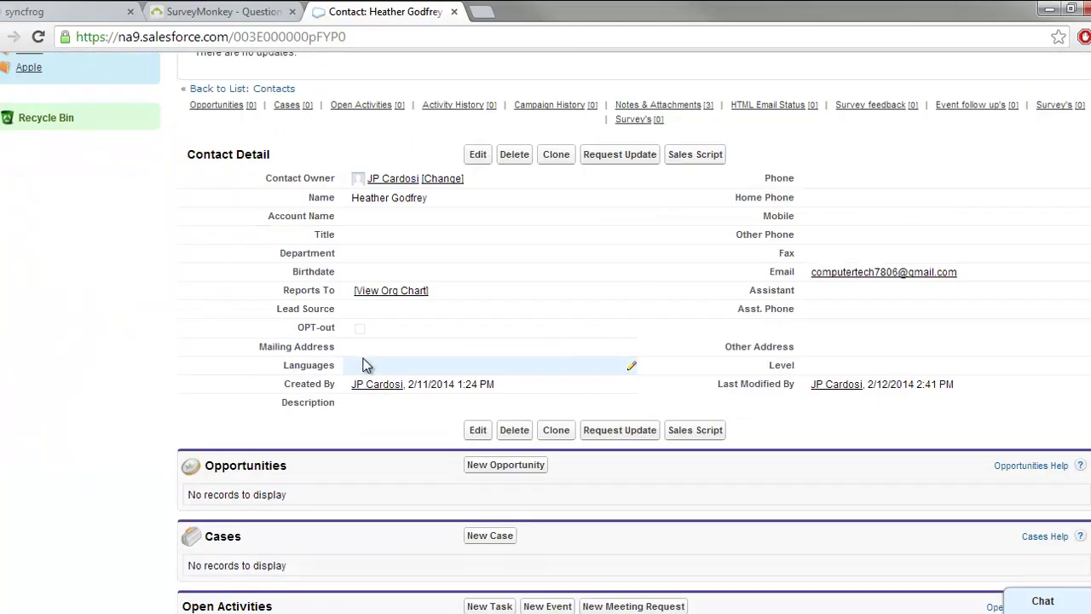
scroll(365, 363, down, 2)
scroll(365, 365, up, 6)
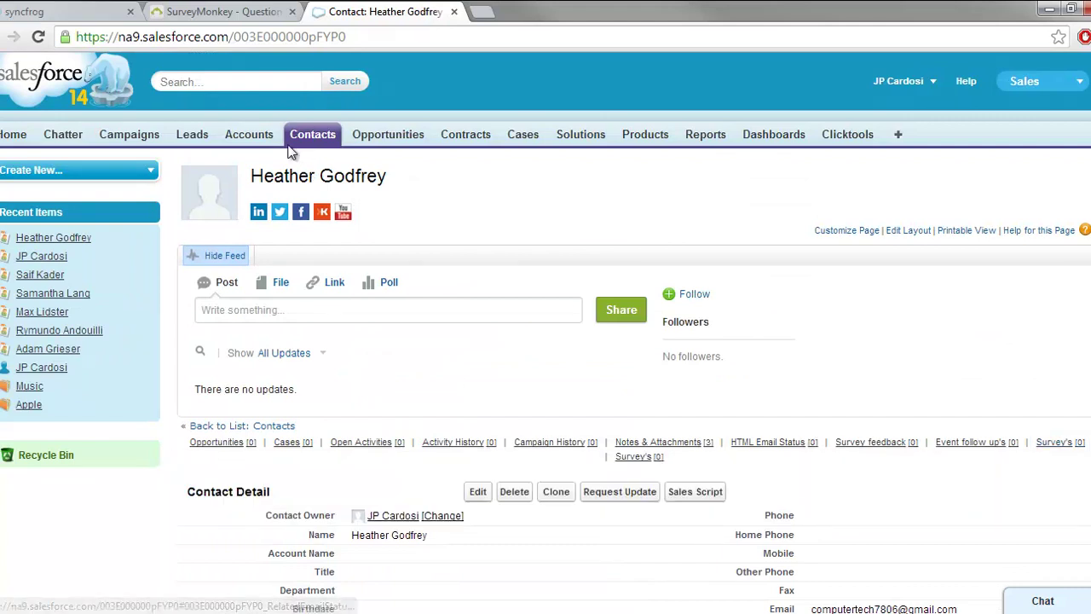
click(83, 19)
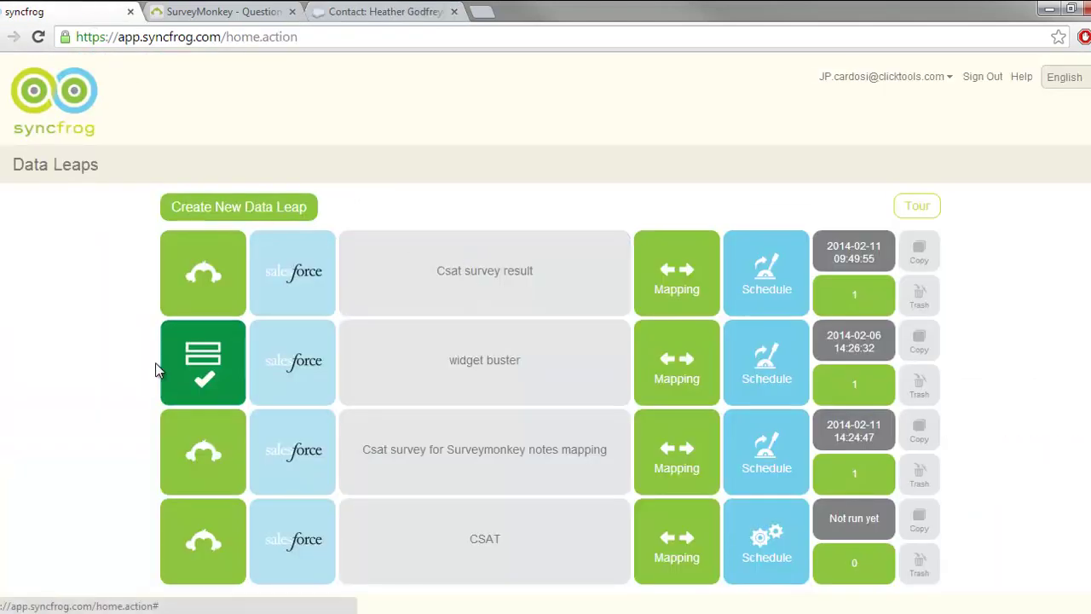